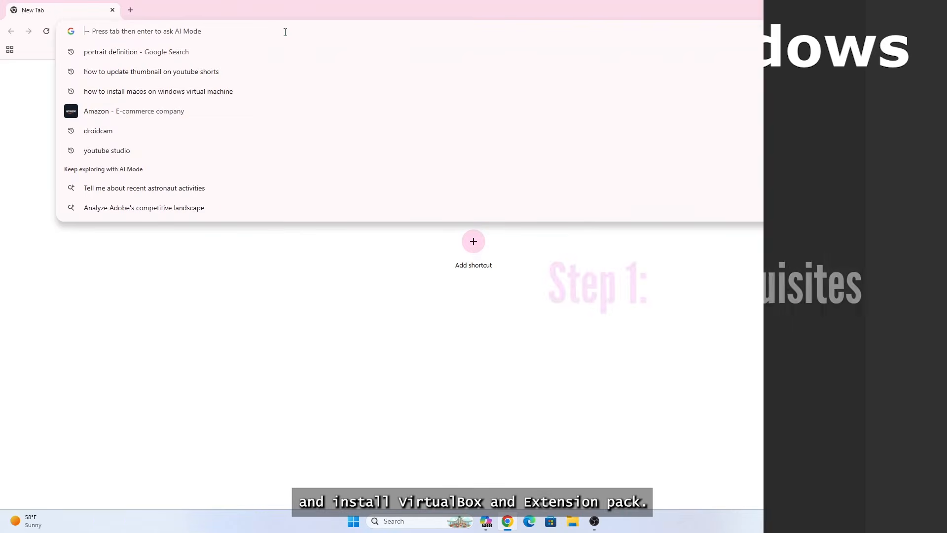
Step: Search the web for virtualbox and open the download page on the Oracle VirtualBox site
{"action": "type", "text": "virtualbox"}
{"action": "key", "text": "Return"}
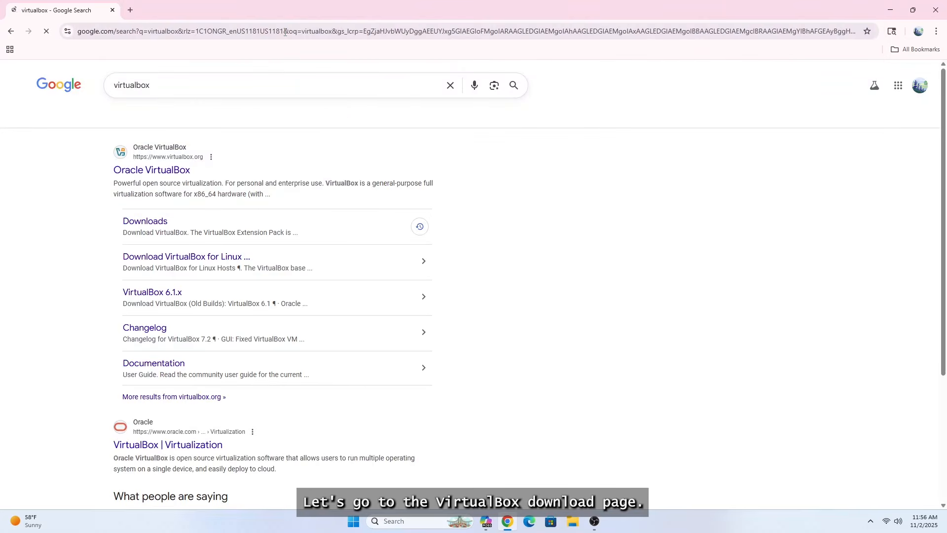
{"action": "left_click", "coordinate": [175, 170]}
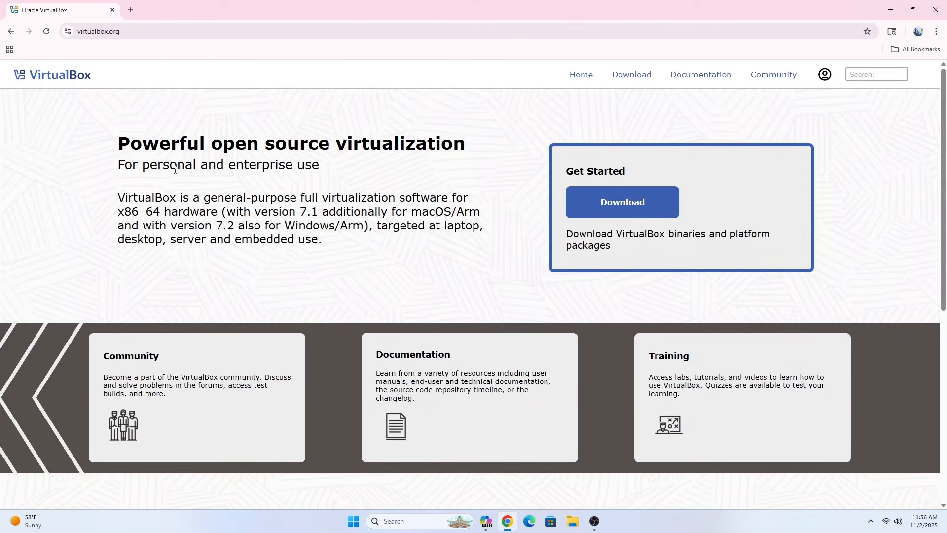
{"action": "left_click", "coordinate": [607, 209]}
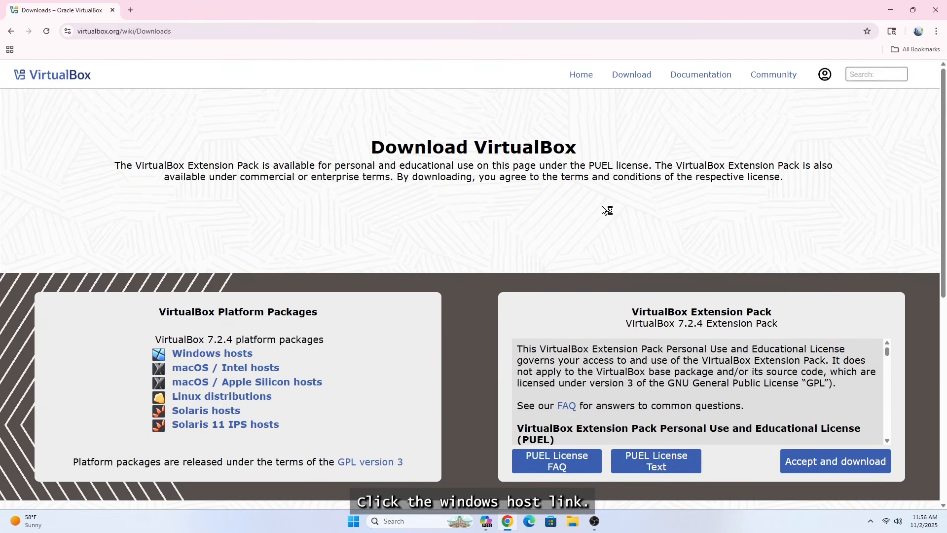
Step: Download the VirtualBox 7.2.4 platform package for Windows hosts and save it in the Downloads folder
{"action": "left_click", "coordinate": [213, 355]}
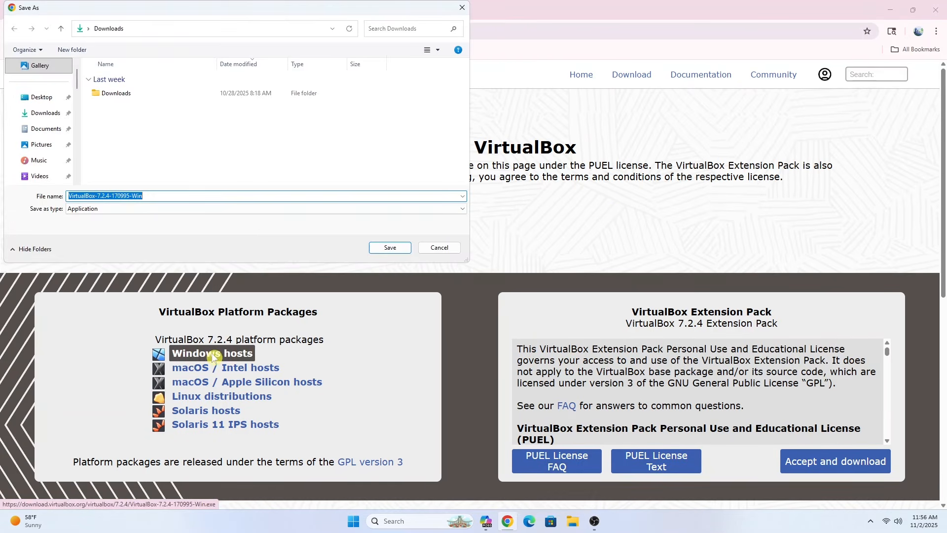
{"action": "left_click", "coordinate": [41, 113]}
{"action": "left_click", "coordinate": [390, 247]}
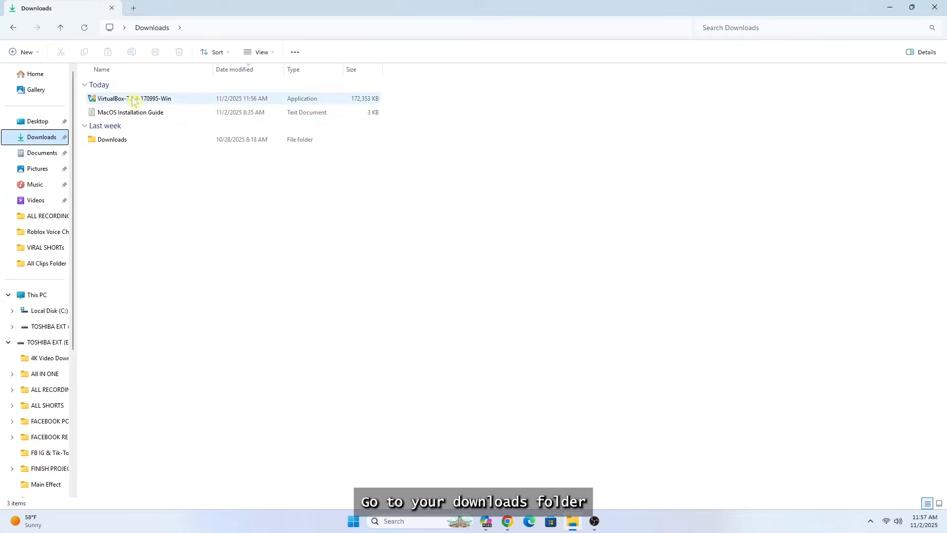
Step: Run the downloaded VirtualBox-7.2.4-170995-Win installer, accept the license agreement and finish the installation
{"action": "left_click", "coordinate": [134, 99]}
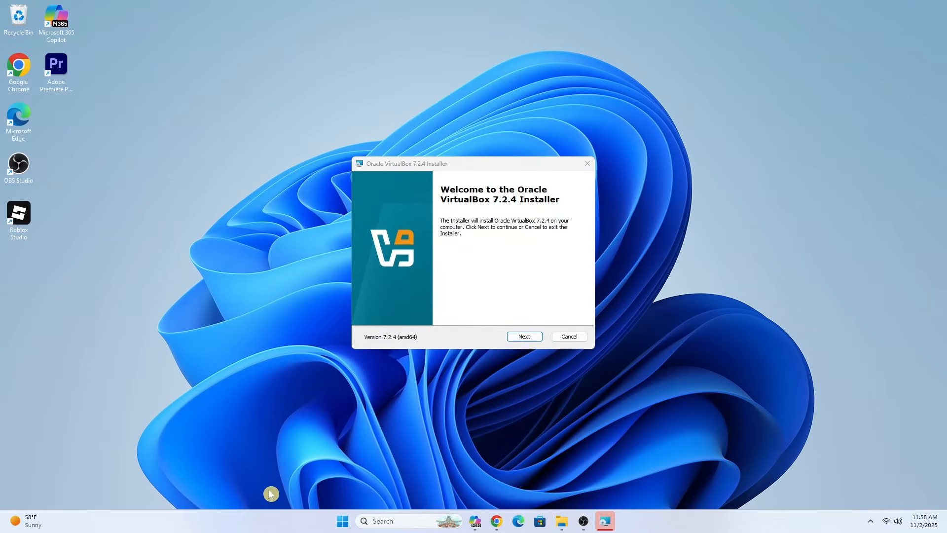
{"action": "left_click", "coordinate": [524, 336]}
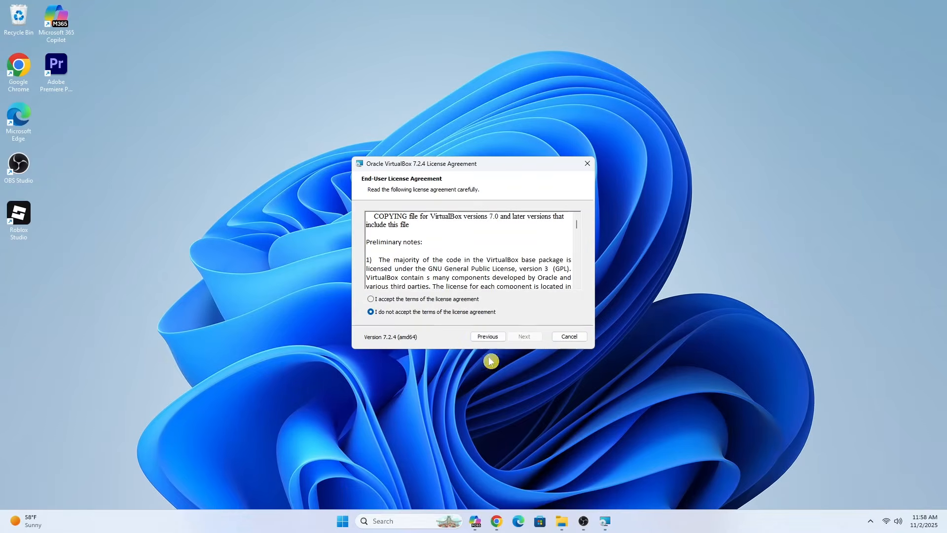
{"action": "left_click", "coordinate": [379, 299]}
{"action": "left_click", "coordinate": [524, 336]}
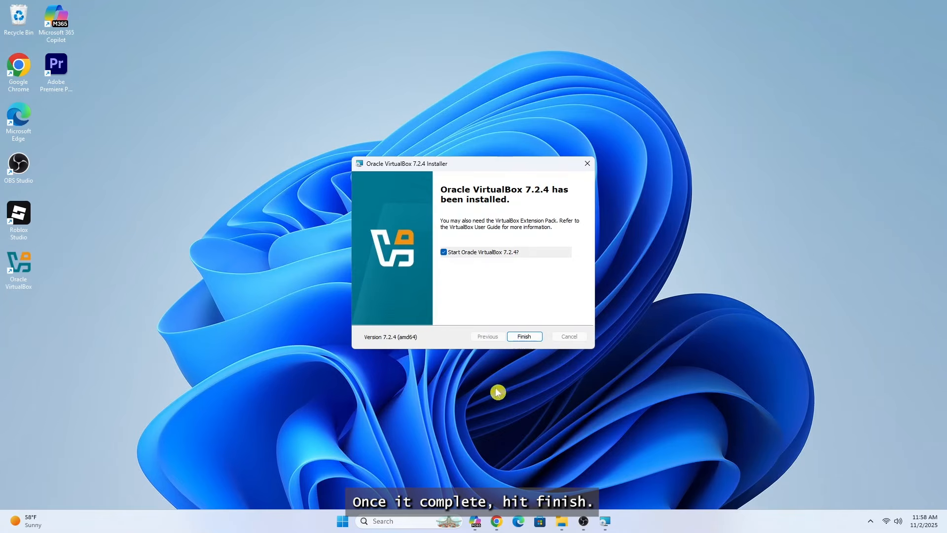
{"action": "left_click", "coordinate": [524, 336]}
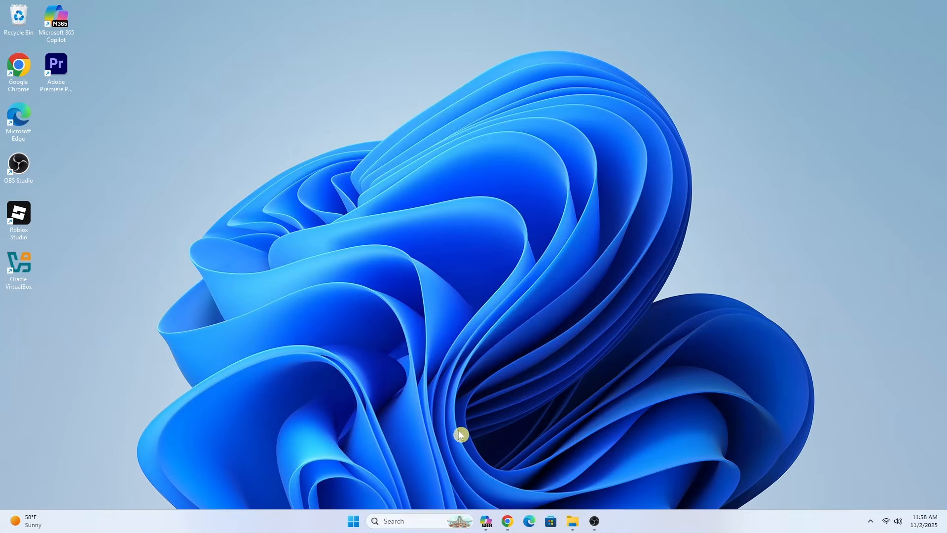
Step: In Chrome, accept the license for the VirtualBox 7.2.4 Extension Pack and save it in the Downloads folder
{"action": "left_click_drag", "start_coordinate": [632, 164], "coordinate": [780, 175]}
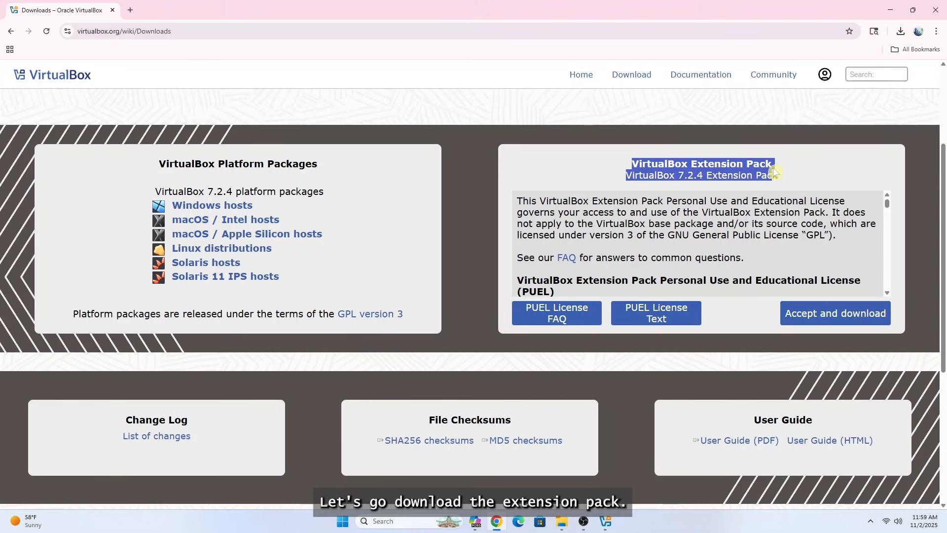
{"action": "left_click", "coordinate": [811, 314]}
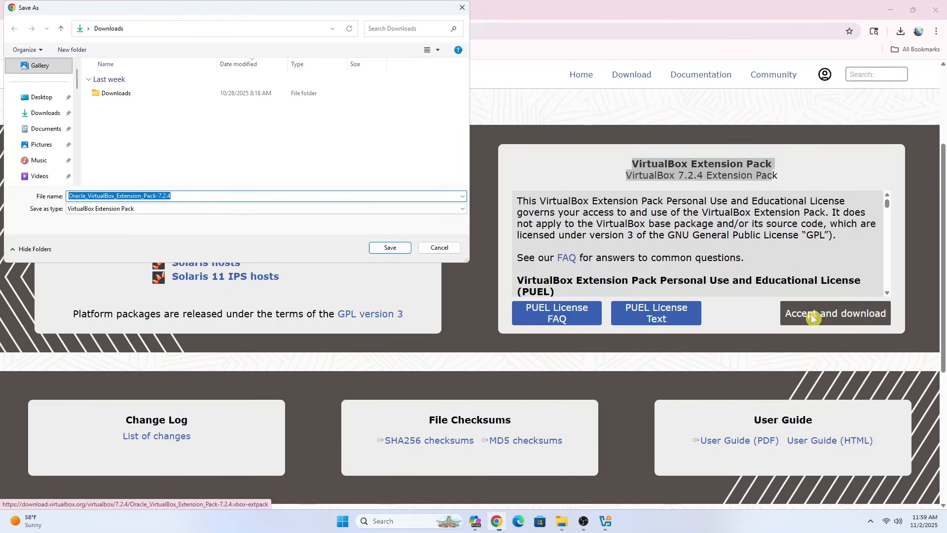
{"action": "left_click", "coordinate": [390, 247]}
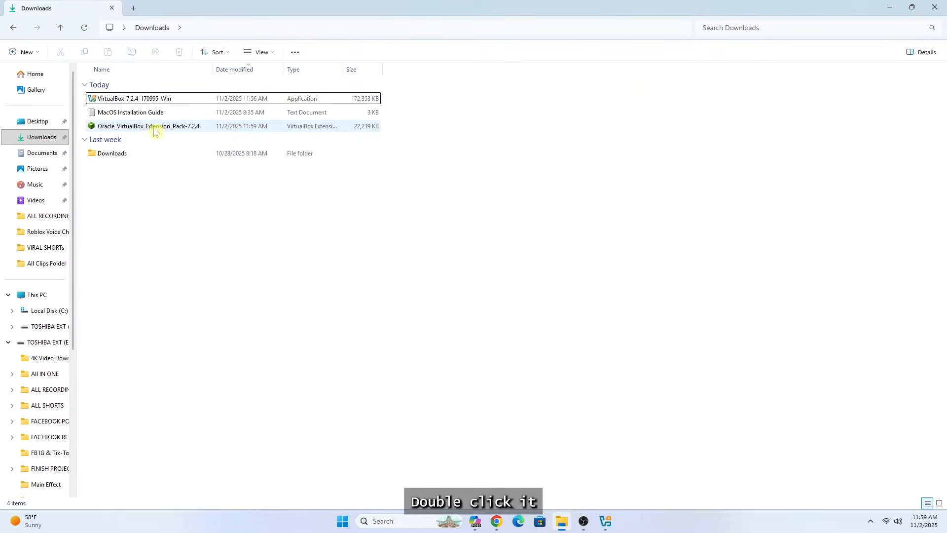
Step: Install Oracle_VirtualBox_Extension_Pack-7.2.4 from the Downloads folder and agree to its license
{"action": "double_click", "coordinate": [154, 126]}
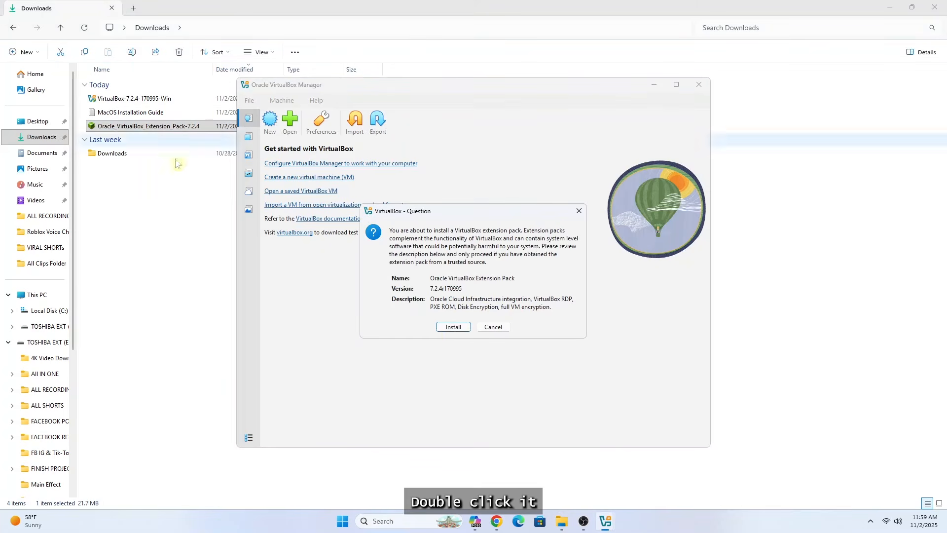
{"action": "left_click", "coordinate": [452, 328]}
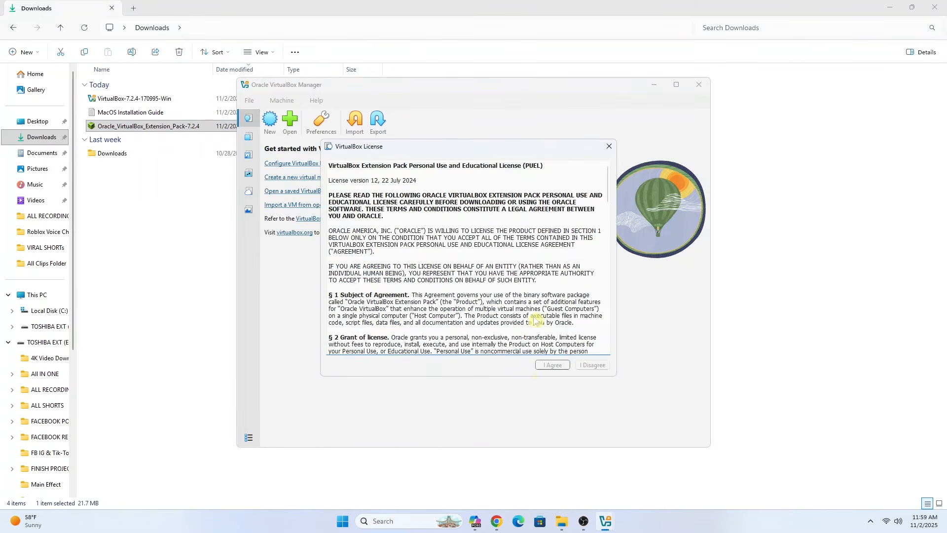
{"action": "scroll", "coordinate": [566, 317], "scroll_direction": "down", "scroll_amount": 3}
{"action": "scroll", "coordinate": [566, 317], "scroll_direction": "down", "scroll_amount": 5}
{"action": "left_click_drag", "start_coordinate": [607, 207], "coordinate": [608, 351]}
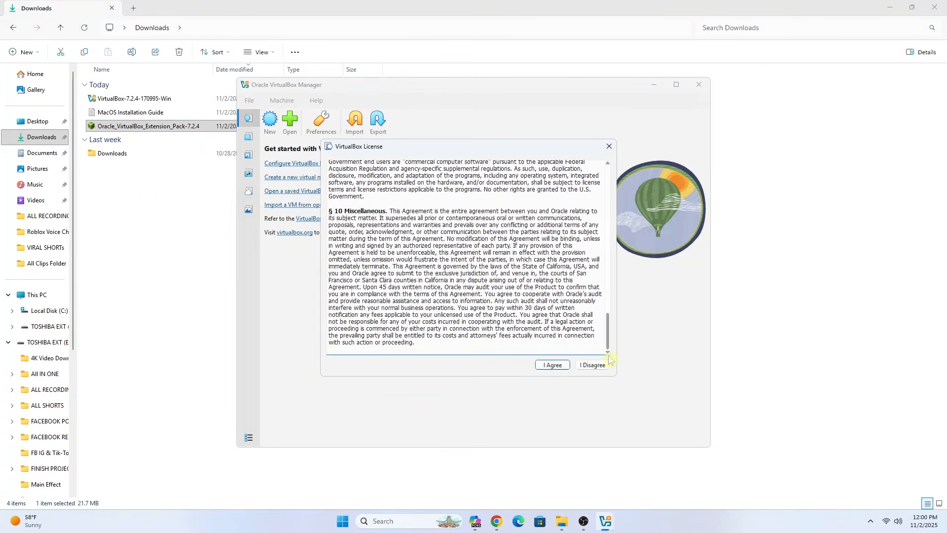
{"action": "left_click", "coordinate": [553, 365]}
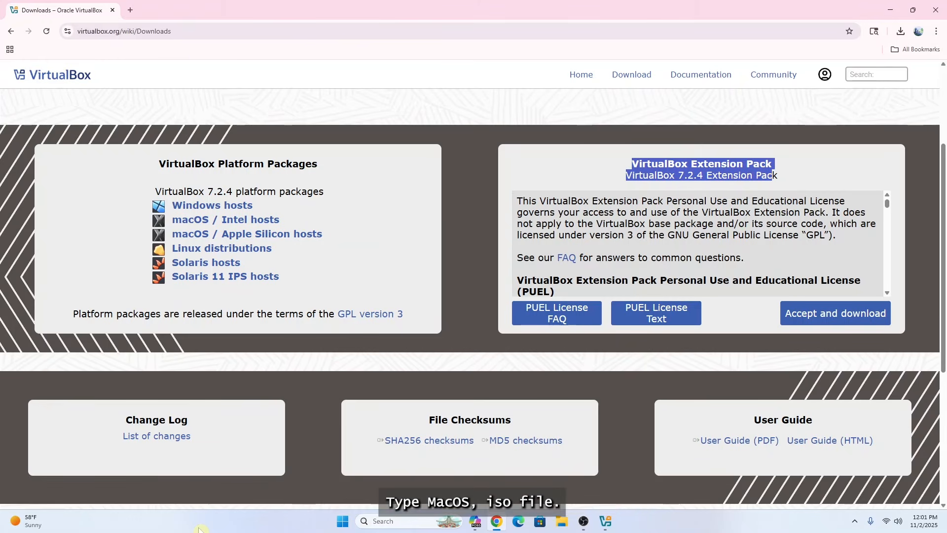
Step: Search the web in Chrome for macos iso and open the Internet Archive's macOS ISO page
{"action": "left_click", "coordinate": [208, 32]}
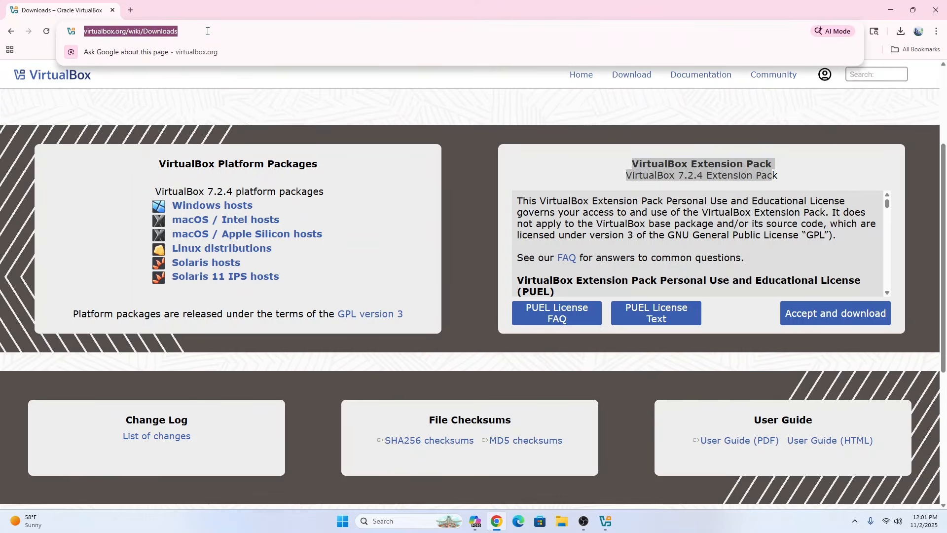
{"action": "type", "text": "macos iso"}
{"action": "key", "text": "Return"}
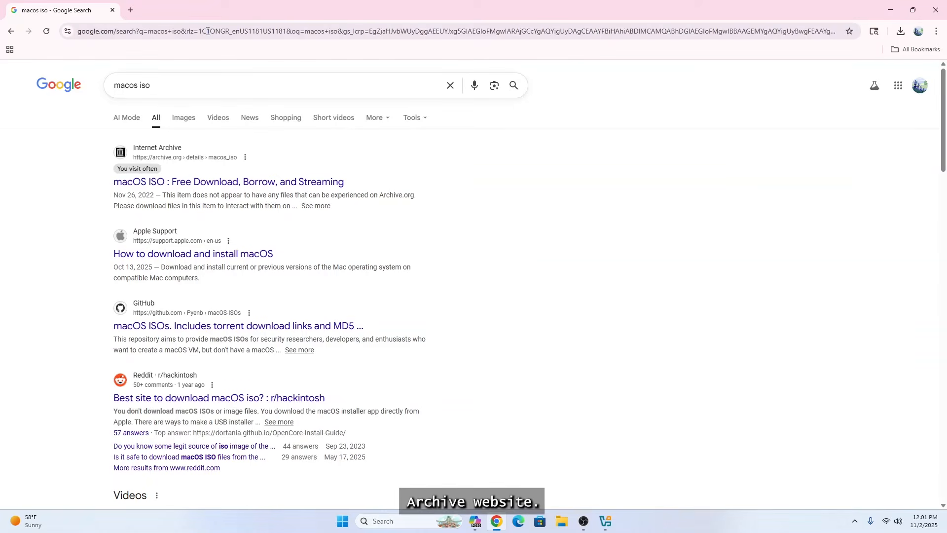
{"action": "left_click", "coordinate": [159, 187]}
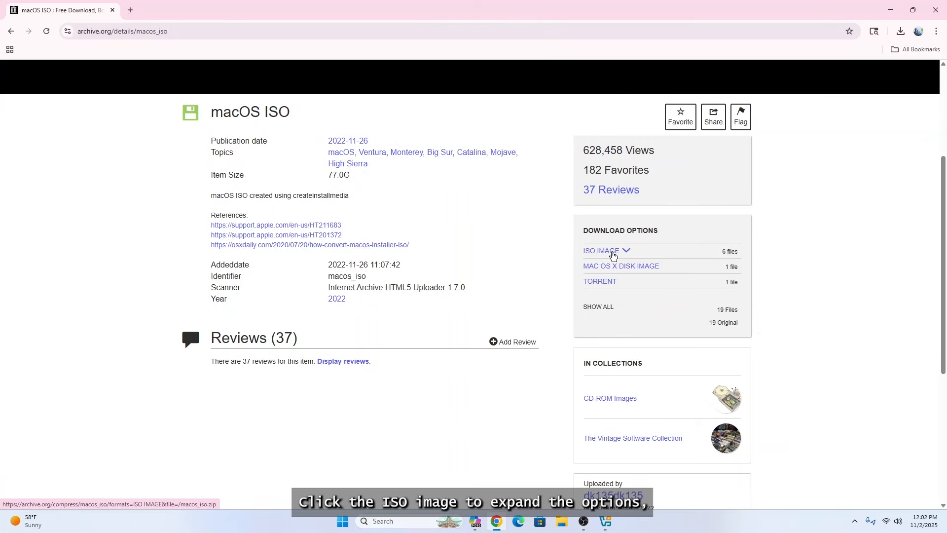
Step: List the ISO image files, download BigSur_11.7.1.iso and save it
{"action": "left_click", "coordinate": [612, 254]}
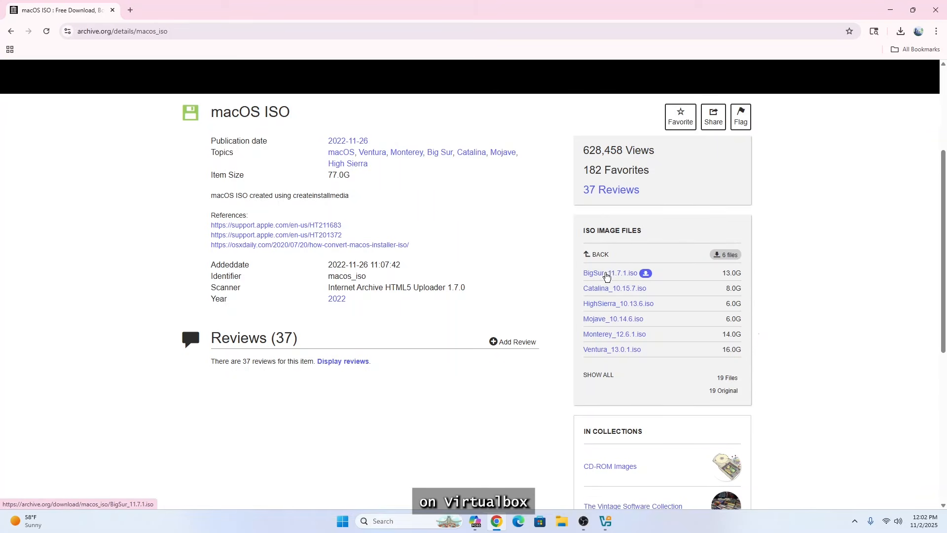
{"action": "left_click", "coordinate": [646, 273]}
{"action": "left_click", "coordinate": [390, 247]}
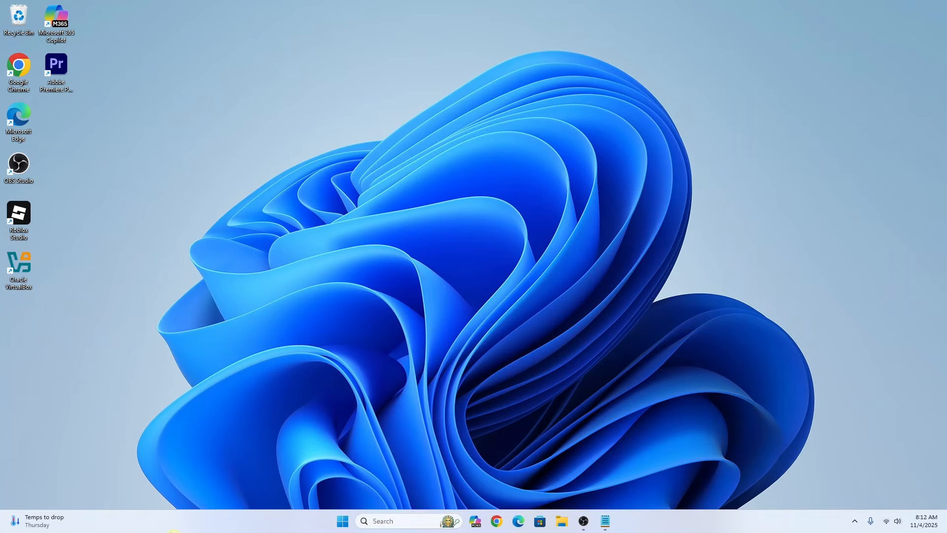
Step: Open the Windows Core isolation settings and turn off Memory integrity
{"action": "key", "text": "super"}
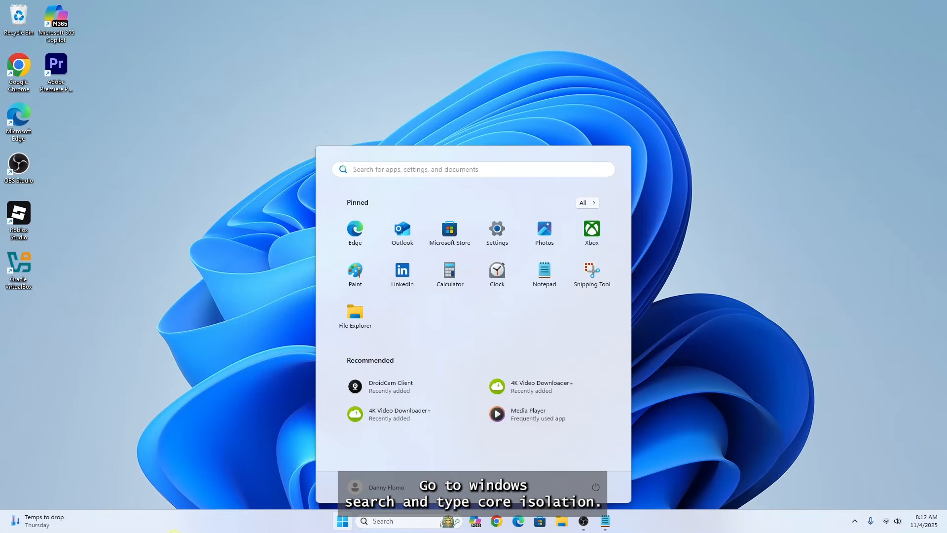
{"action": "type", "text": "core isolation"}
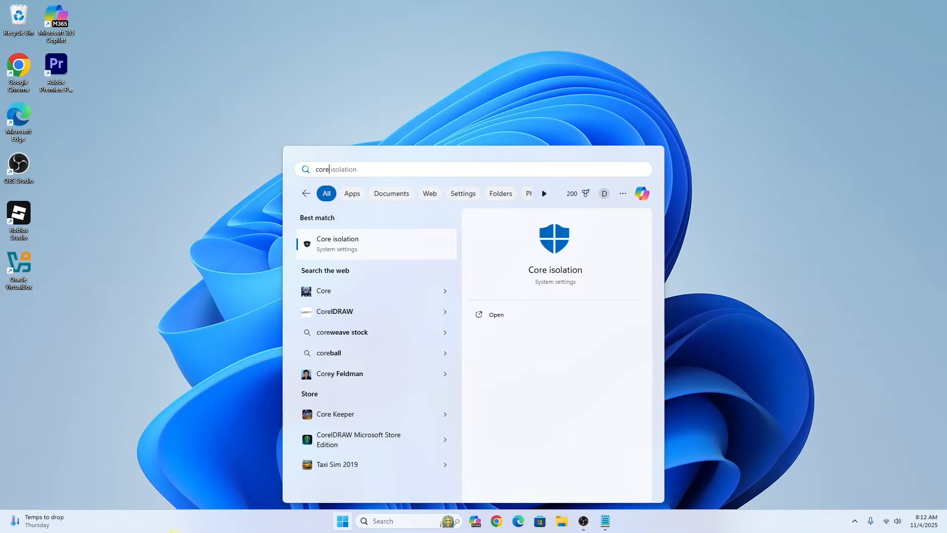
{"action": "left_click", "coordinate": [358, 250]}
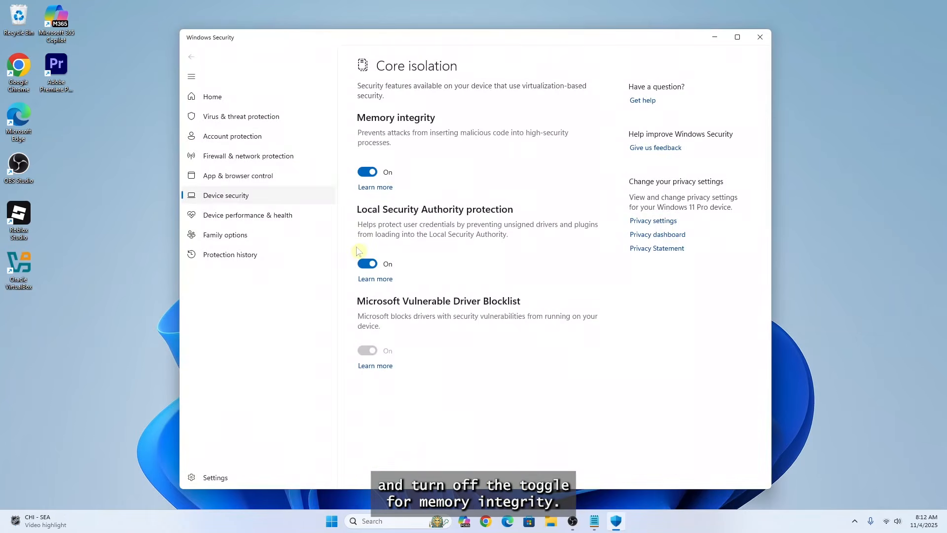
{"action": "left_click", "coordinate": [367, 171]}
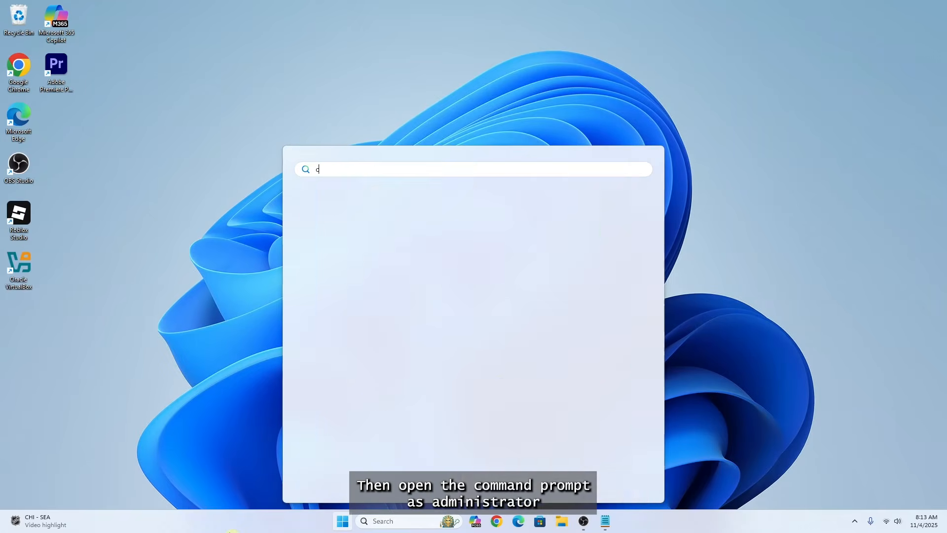
Step: Run "bcdedit /set hypervisorlaunchtype off", copied from MacOS Installation Guide.txt, in a Command Prompt opened as administrator
{"action": "type", "text": "cmd"}
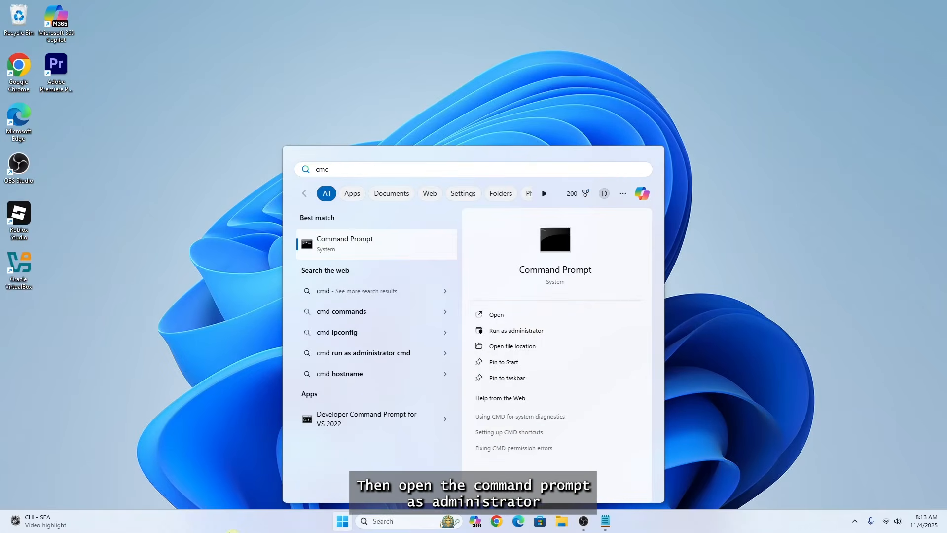
{"action": "left_click", "coordinate": [535, 331]}
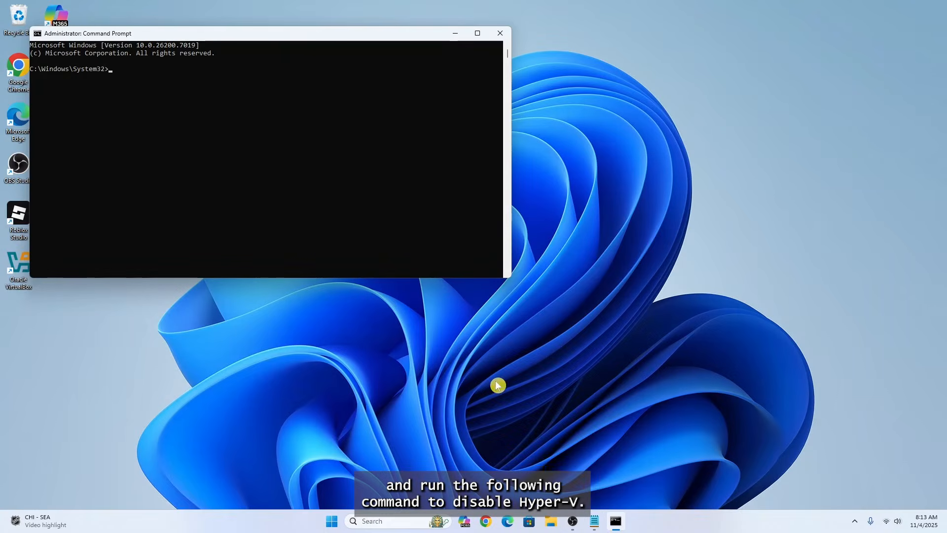
{"action": "left_click", "coordinate": [595, 521]}
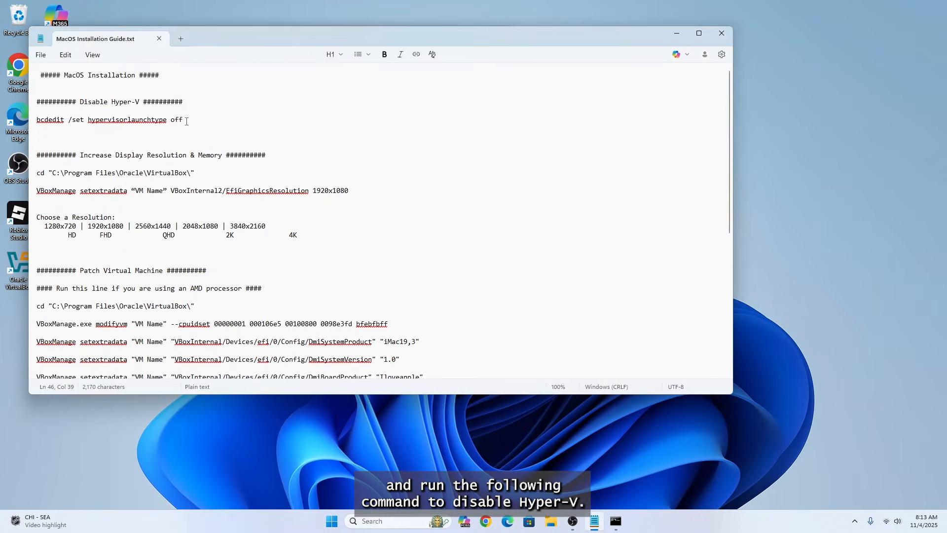
{"action": "left_click_drag", "start_coordinate": [184, 120], "coordinate": [29, 122]}
{"action": "right_click", "coordinate": [54, 122]}
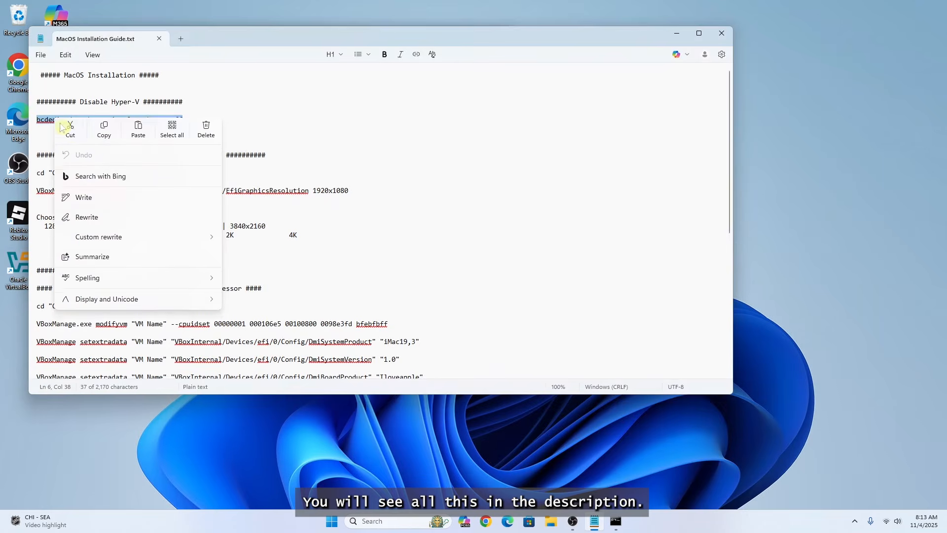
{"action": "left_click", "coordinate": [105, 134]}
{"action": "left_click", "coordinate": [677, 33]}
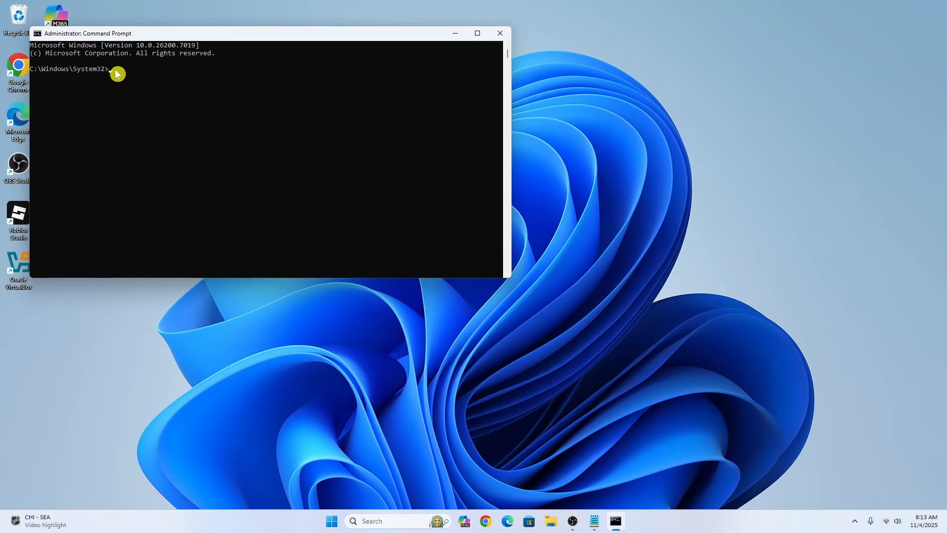
{"action": "right_click", "coordinate": [117, 72]}
{"action": "key", "text": "Return"}
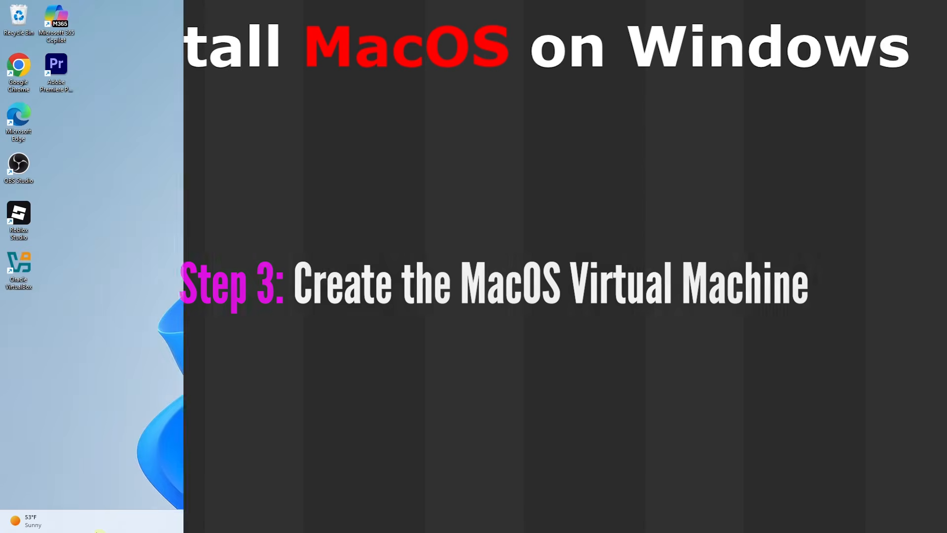
Step: Open Oracle VirtualBox and start creating a new virtual machine named MacOS
{"action": "double_click", "coordinate": [19, 264]}
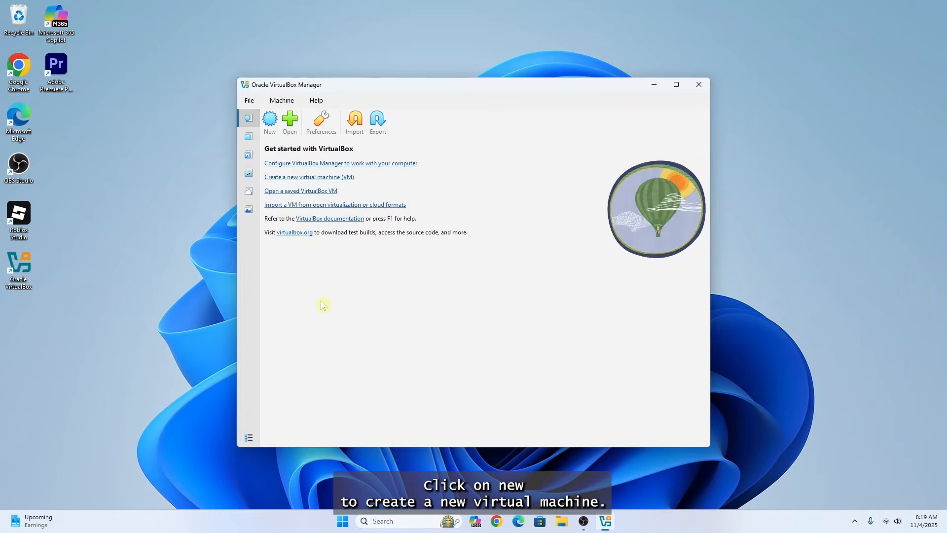
{"action": "left_click", "coordinate": [268, 119]}
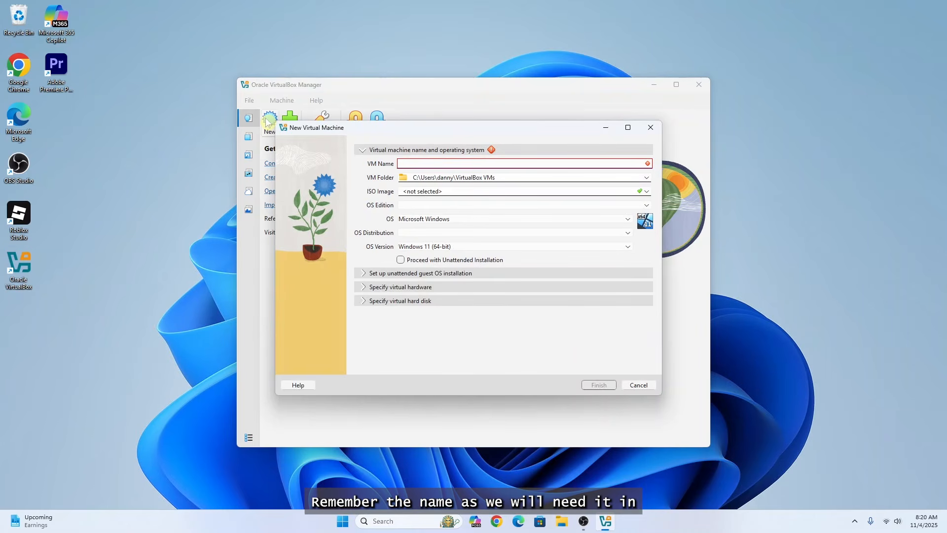
{"action": "type", "text": "Mac"}
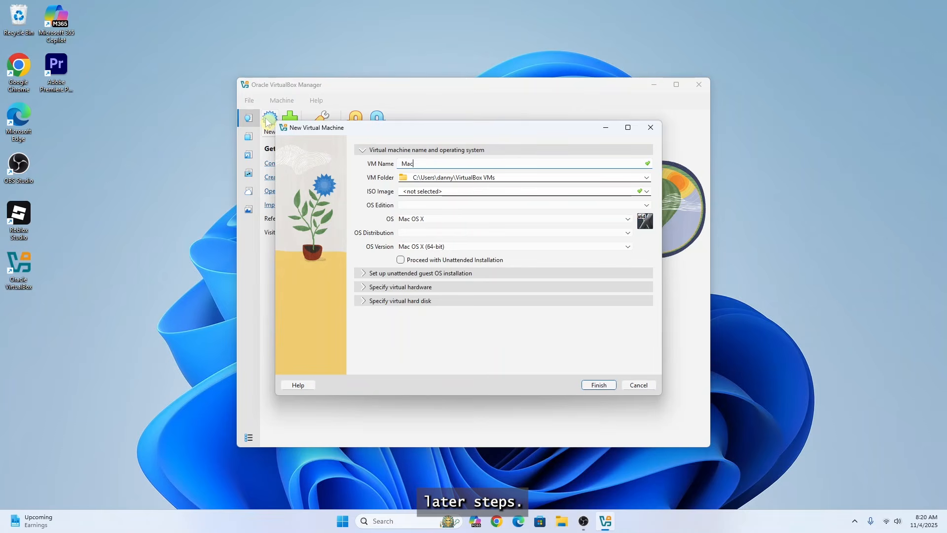
{"action": "type", "text": "OS"}
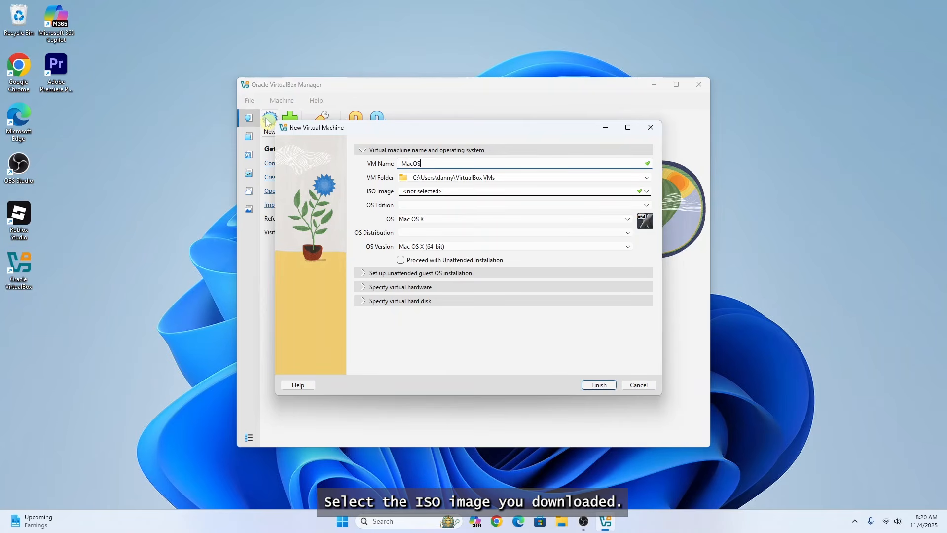
Step: Complete the virtual machine name as "MacOS X" and select BigSur_11.7.1 from Downloads as its ISO image
{"action": "type", "text": " X"}
{"action": "left_click", "coordinate": [646, 192]}
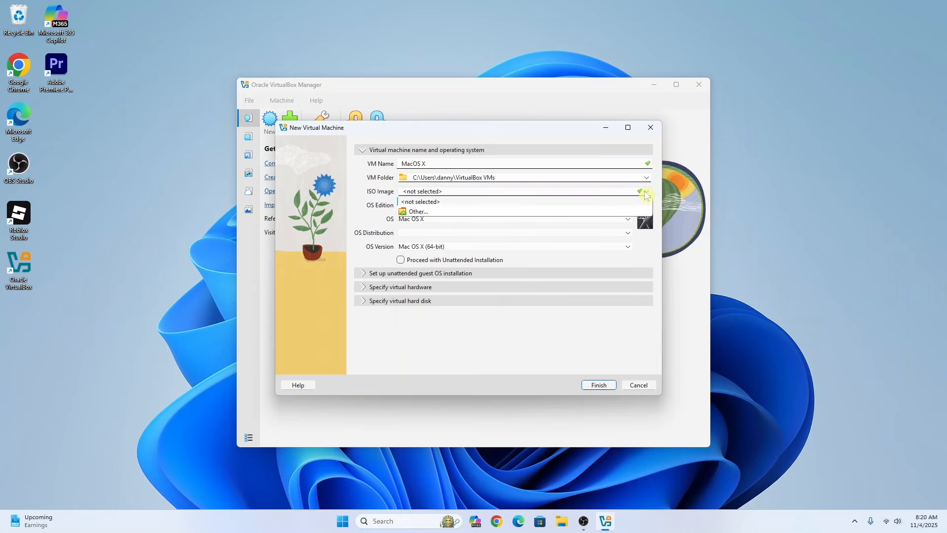
{"action": "left_click", "coordinate": [420, 211]}
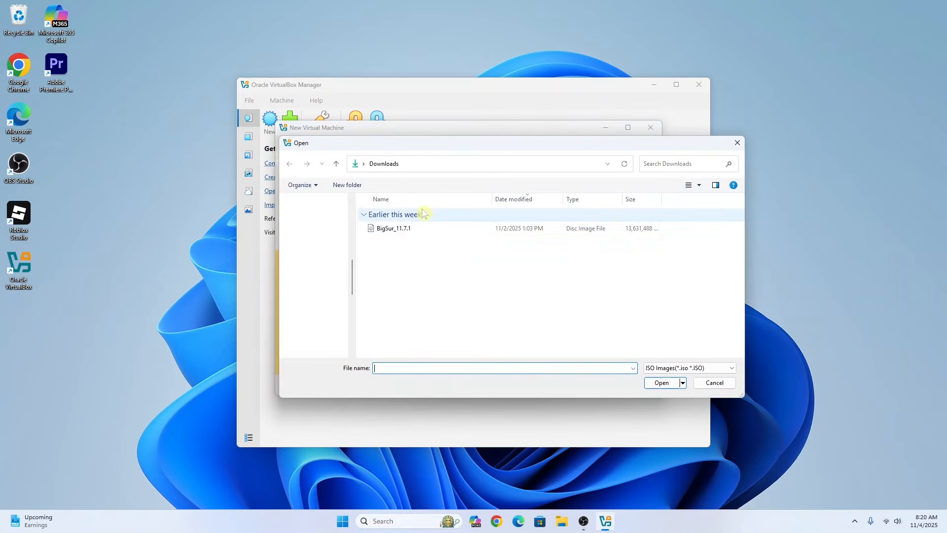
{"action": "left_click", "coordinate": [394, 230]}
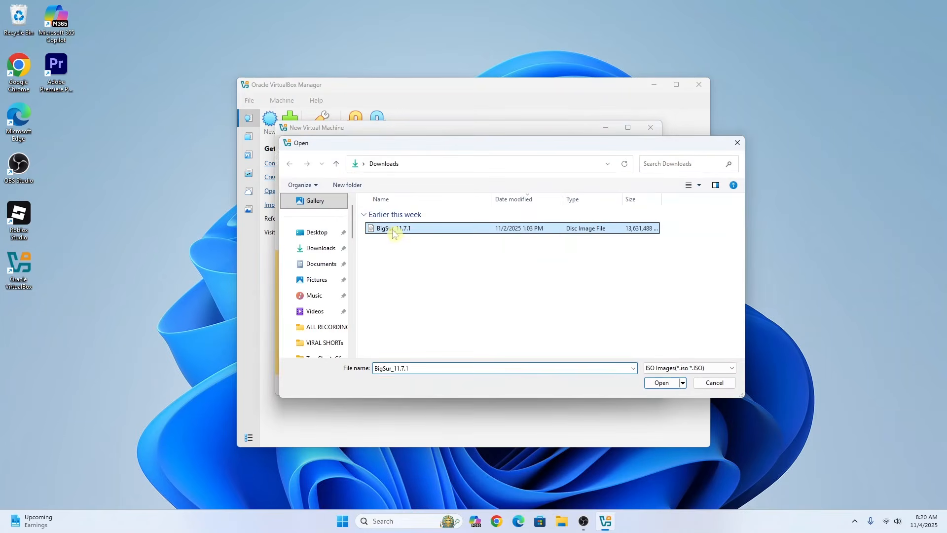
{"action": "left_click", "coordinate": [661, 385]}
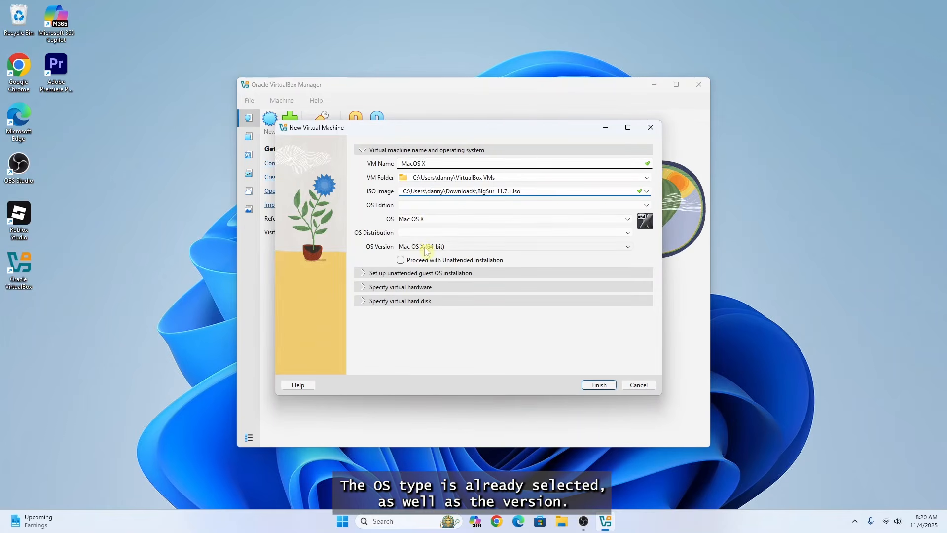
Step: Allocate 5004 MB of base memory and 3 CPUs to the virtual machine
{"action": "left_click", "coordinate": [365, 287]}
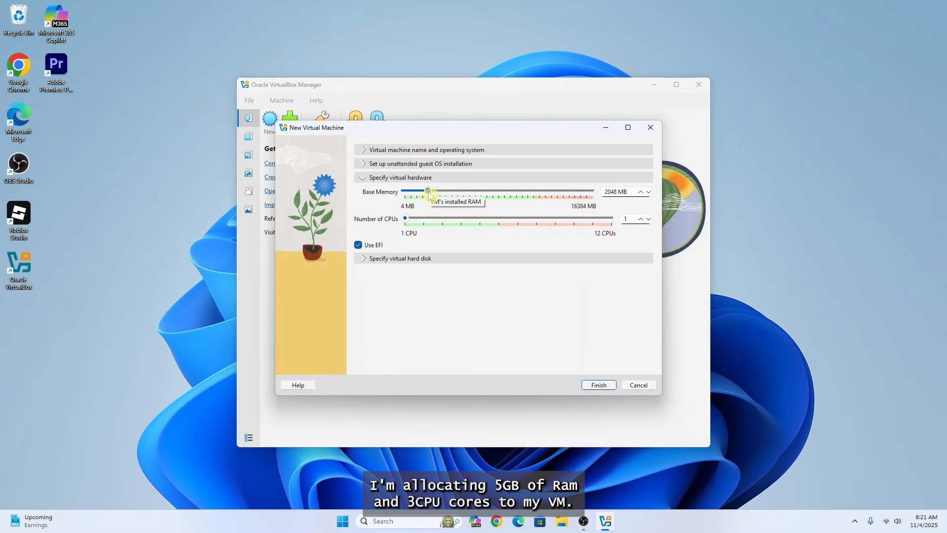
{"action": "left_click_drag", "start_coordinate": [428, 192], "coordinate": [463, 192]}
{"action": "left_click", "coordinate": [418, 219]}
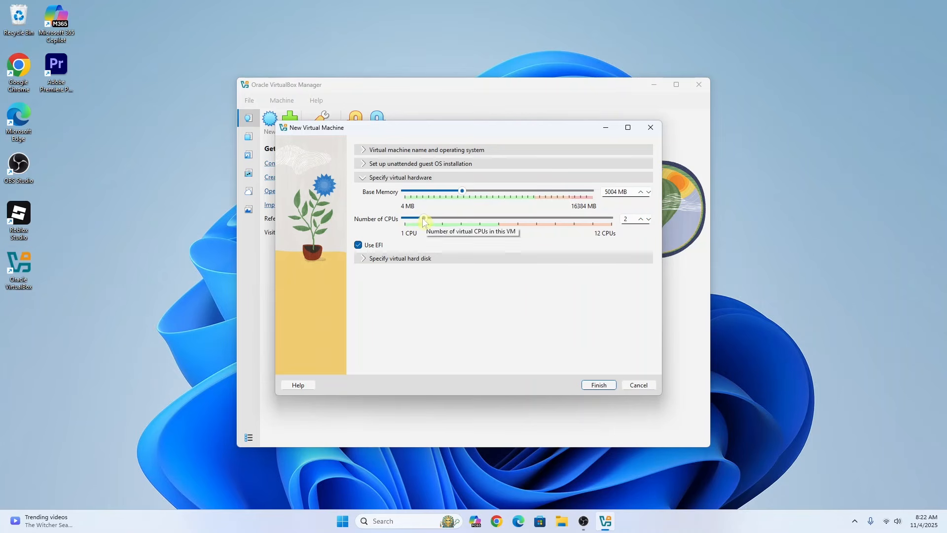
{"action": "left_click", "coordinate": [430, 220]}
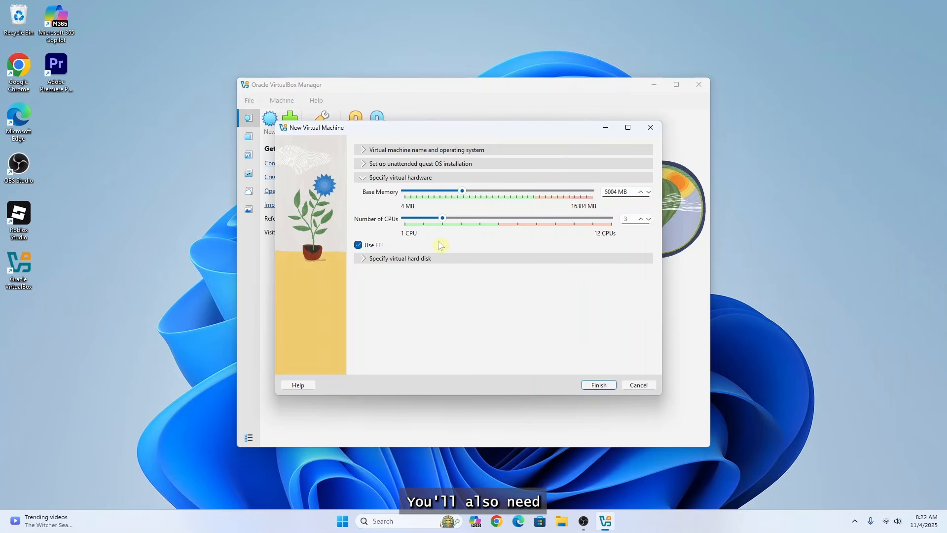
Step: Set the new virtual hard disk's size to 100 GB and finish creating the virtual machine
{"action": "left_click", "coordinate": [365, 259]}
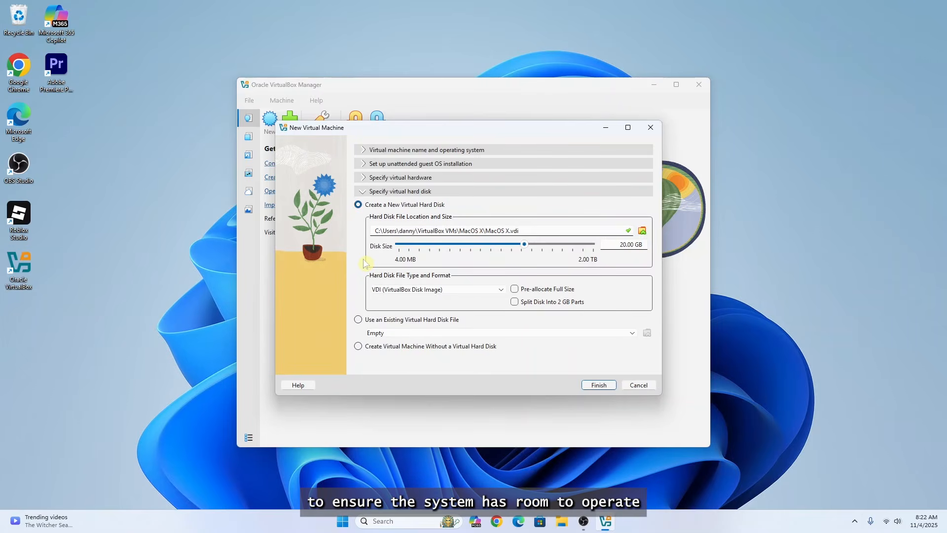
{"action": "double_click", "coordinate": [620, 243]}
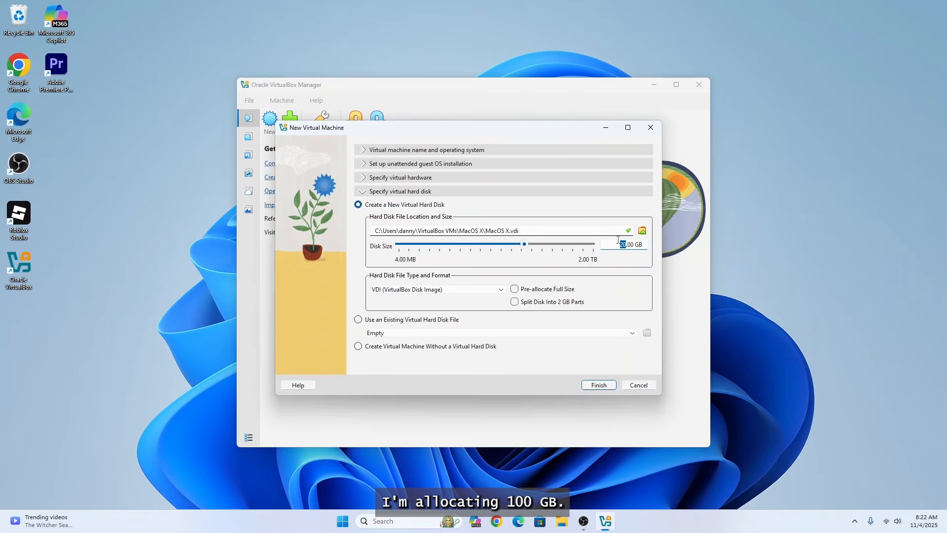
{"action": "type", "text": "100"}
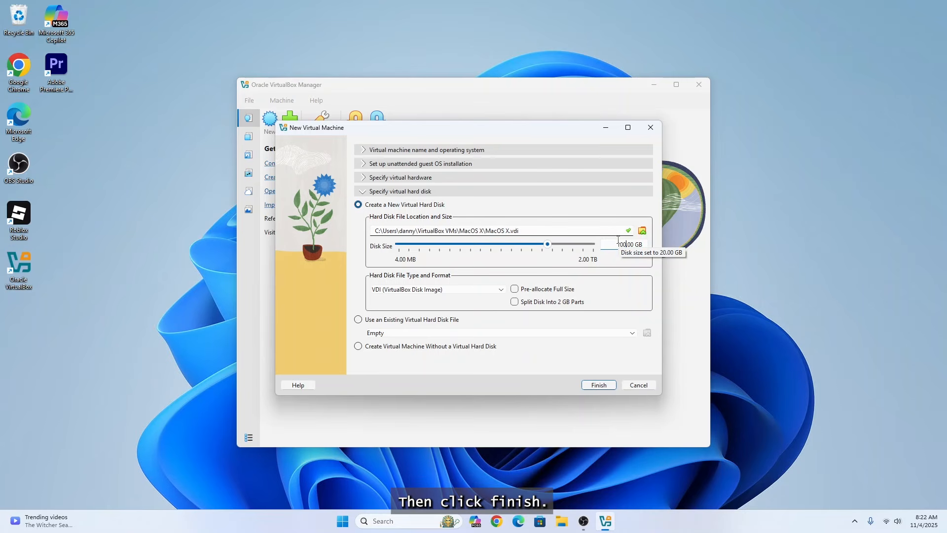
{"action": "left_click", "coordinate": [599, 385]}
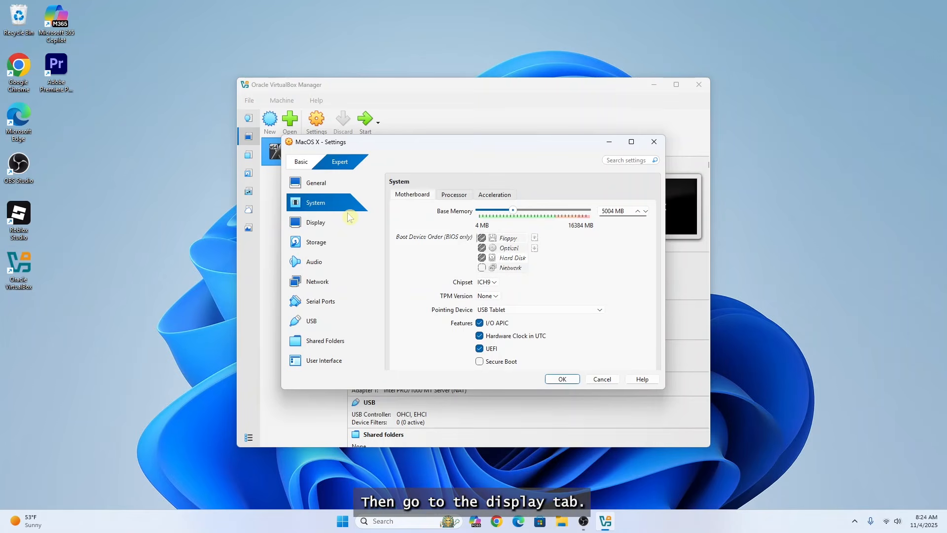
Step: In the MacOS X settings, set video memory to 128 MB, attach network Adapter 1 to Bridged Adapter, and save the changes
{"action": "left_click", "coordinate": [323, 224]}
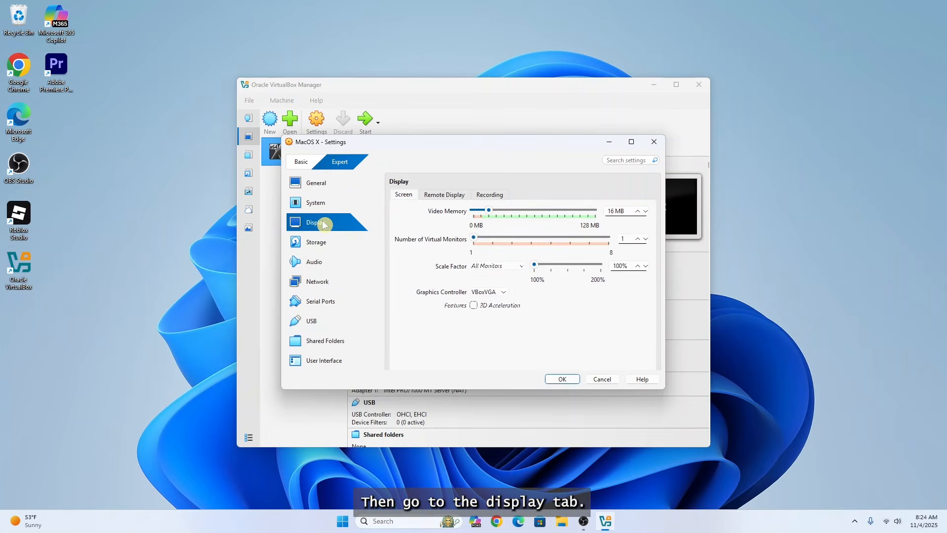
{"action": "left_click_drag", "start_coordinate": [489, 211], "coordinate": [598, 213]}
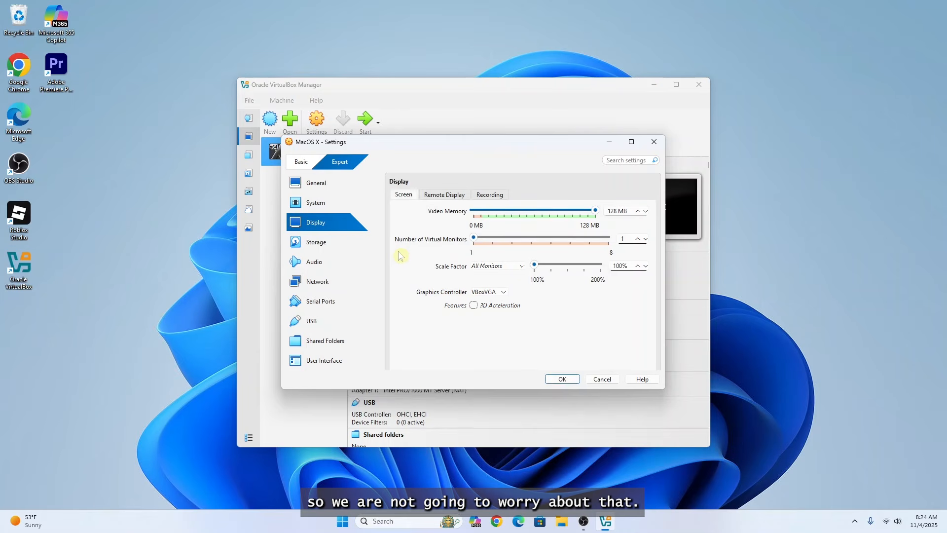
{"action": "left_click", "coordinate": [324, 281]}
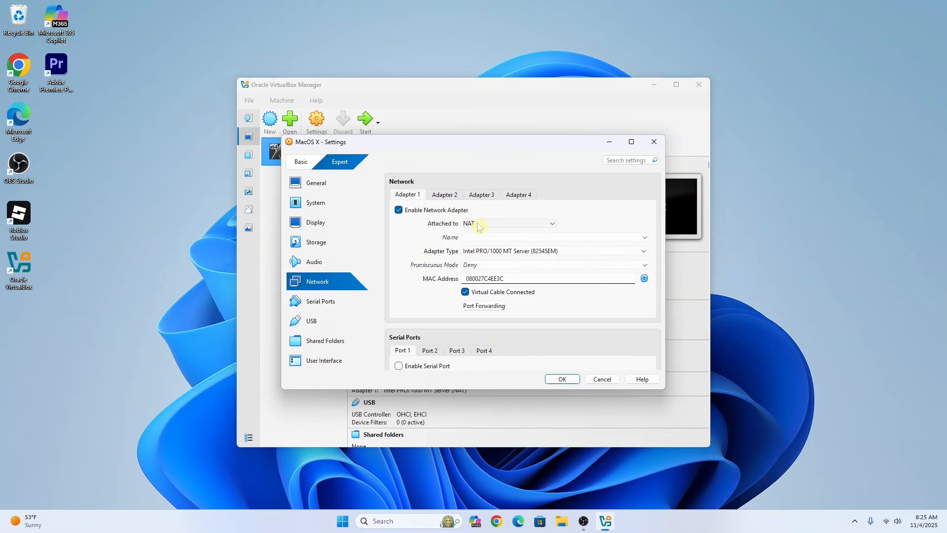
{"action": "left_click", "coordinate": [477, 225]}
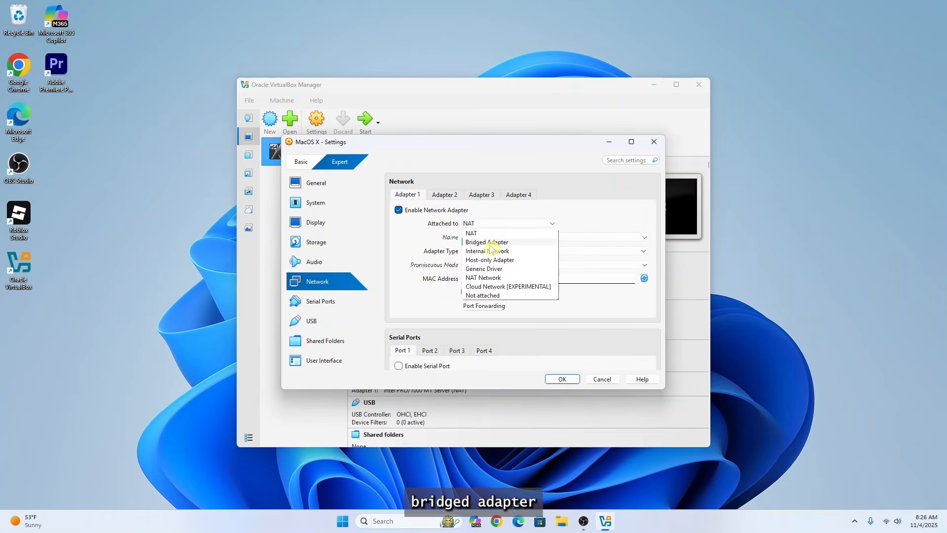
{"action": "left_click", "coordinate": [488, 242]}
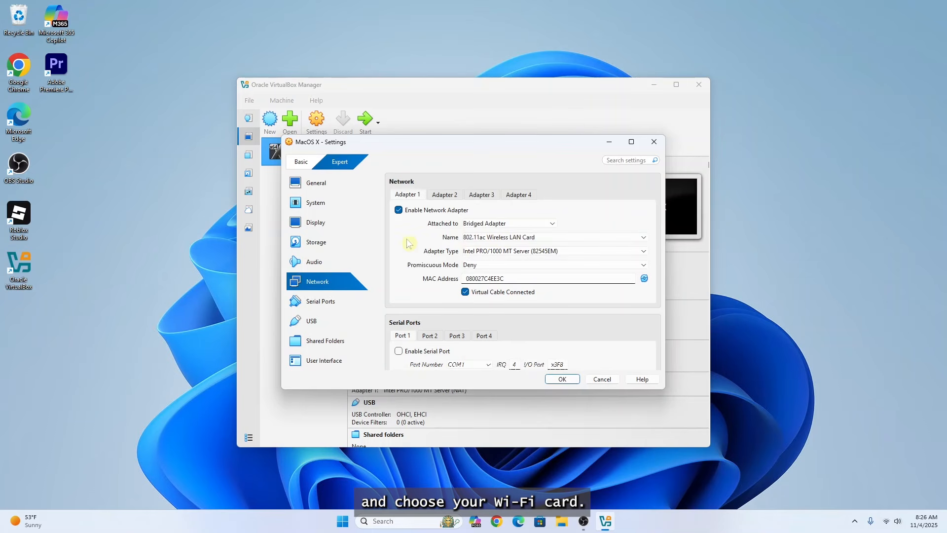
{"action": "left_click", "coordinate": [318, 322]}
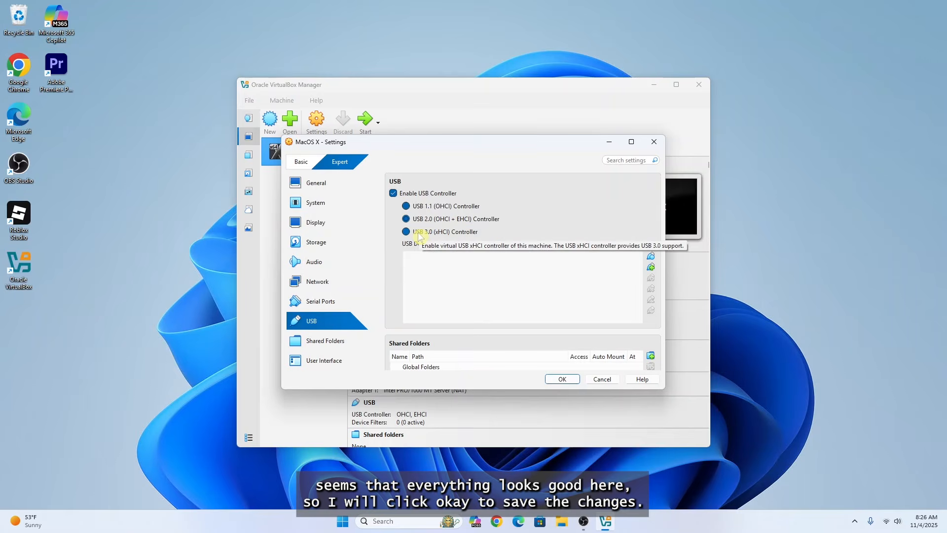
{"action": "left_click", "coordinate": [561, 379]}
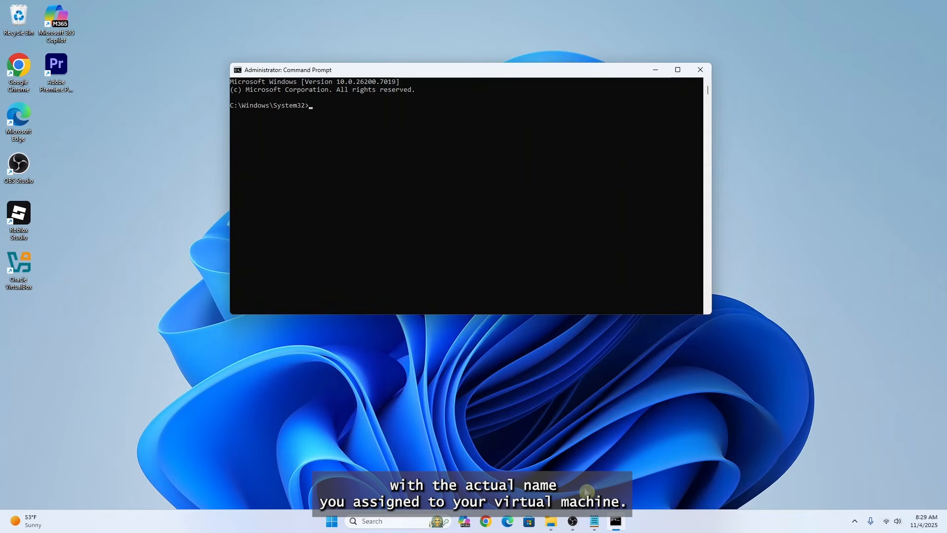
Step: Replace every "VM Name" with "MacOS X" in the patch commands of MacOS Installation Guide.txt
{"action": "left_click", "coordinate": [593, 522]}
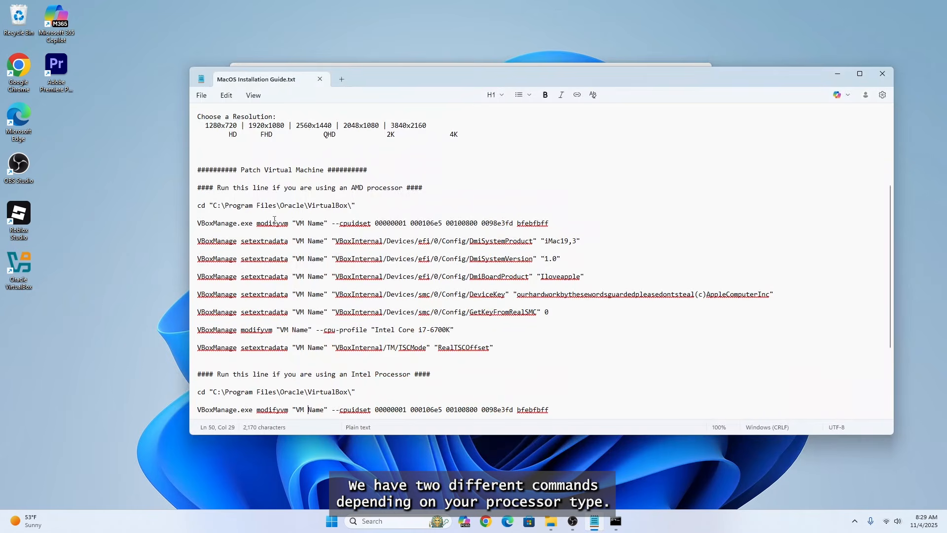
{"action": "left_click_drag", "start_coordinate": [197, 189], "coordinate": [434, 202]}
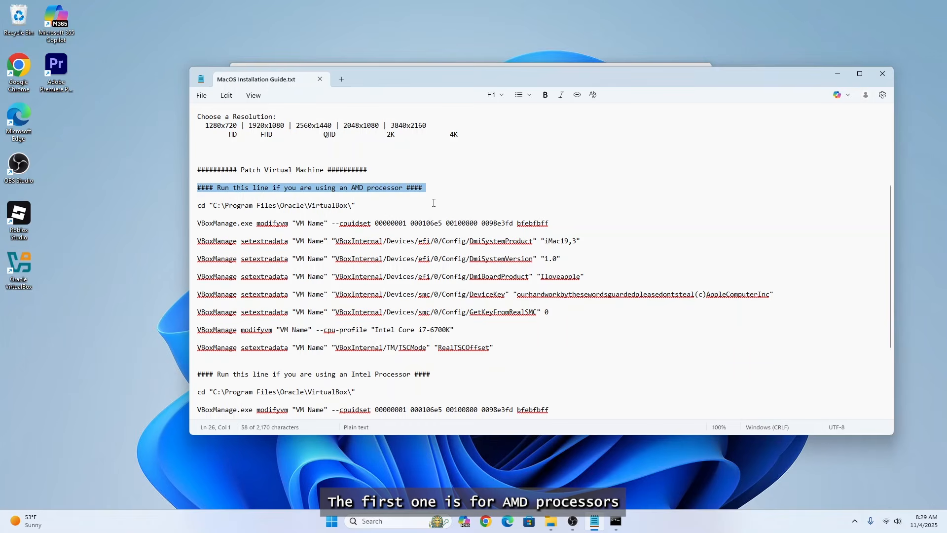
{"action": "scroll", "coordinate": [418, 242], "scroll_direction": "down", "scroll_amount": 4}
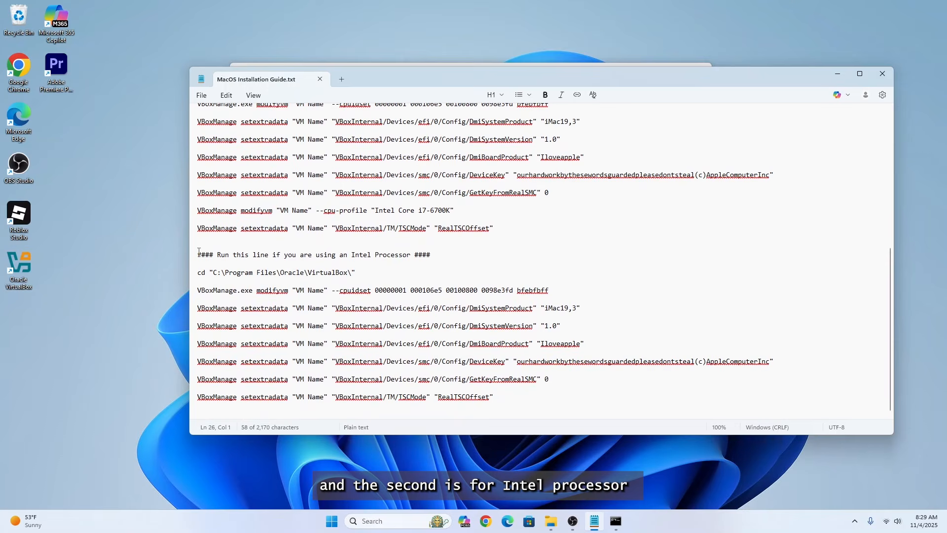
{"action": "left_click_drag", "start_coordinate": [199, 251], "coordinate": [447, 260]}
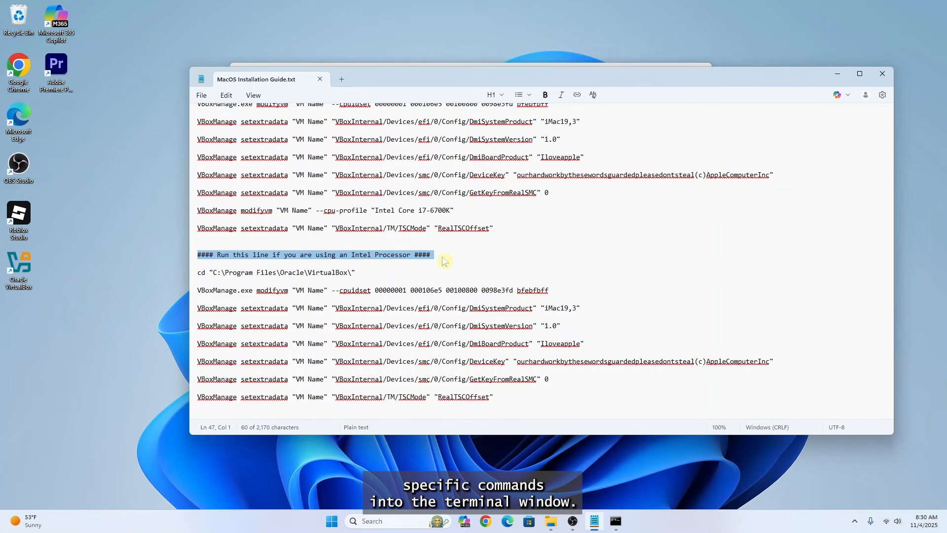
{"action": "scroll", "coordinate": [444, 261], "scroll_direction": "up", "scroll_amount": 1}
{"action": "key", "text": "ctrl+f"}
{"action": "type", "text": "VM"}
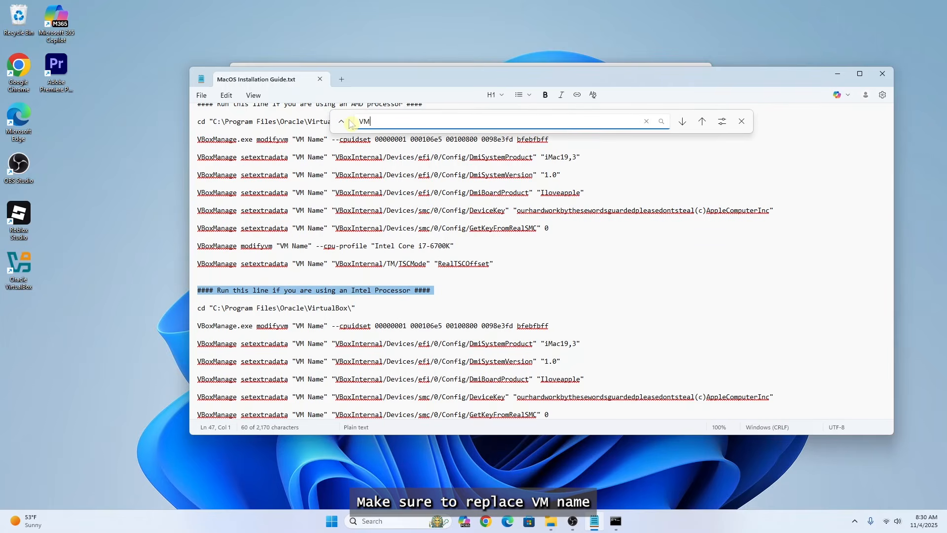
{"action": "type", "text": " Name"}
{"action": "left_click", "coordinate": [342, 123]}
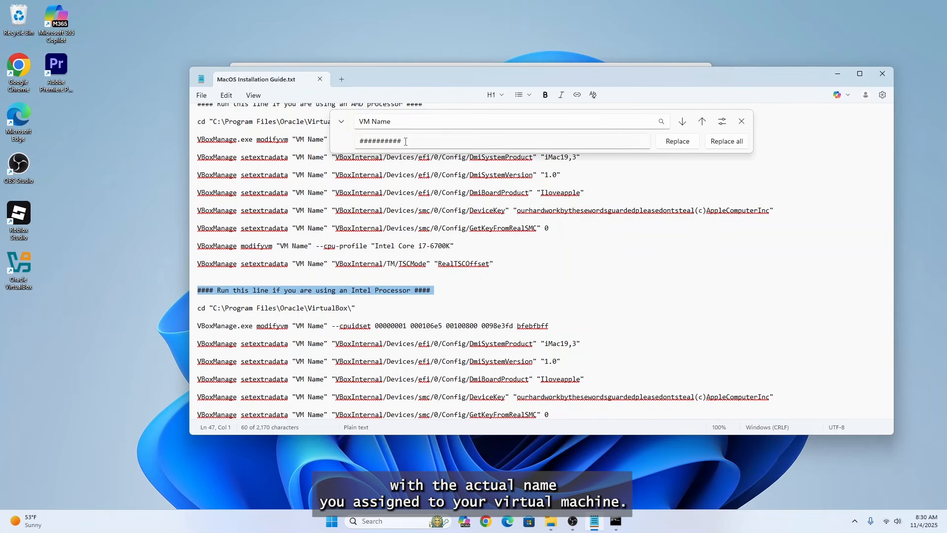
{"action": "left_click_drag", "start_coordinate": [407, 141], "coordinate": [352, 143]}
{"action": "type", "text": "MacOS X"}
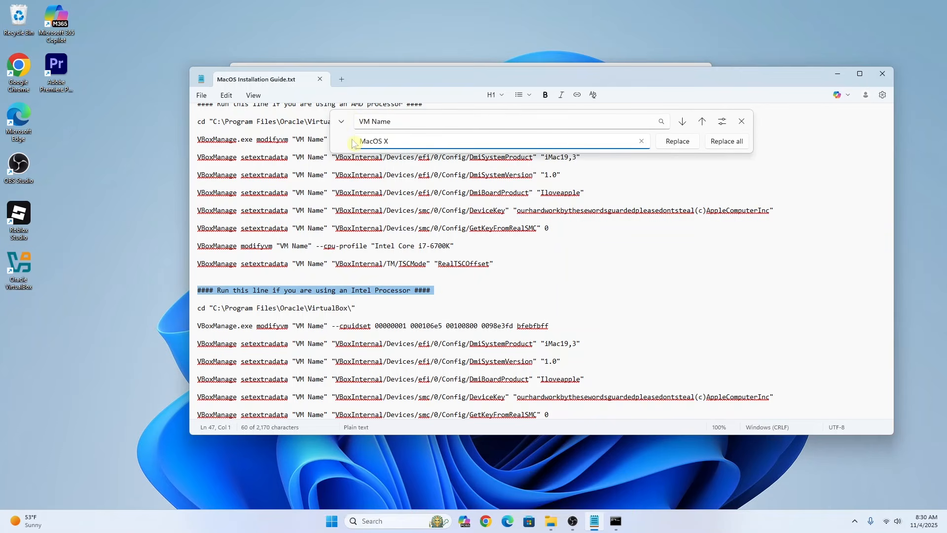
{"action": "left_click", "coordinate": [727, 141]}
{"action": "left_click", "coordinate": [741, 121]}
Step: Copy the complete block of Intel processor patch commands from the guide and paste it into the administrator Command Prompt
{"action": "scroll", "coordinate": [493, 296], "scroll_direction": "down", "scroll_amount": 10}
{"action": "left_click_drag", "start_coordinate": [197, 272], "coordinate": [494, 406]}
{"action": "right_click", "coordinate": [443, 345]}
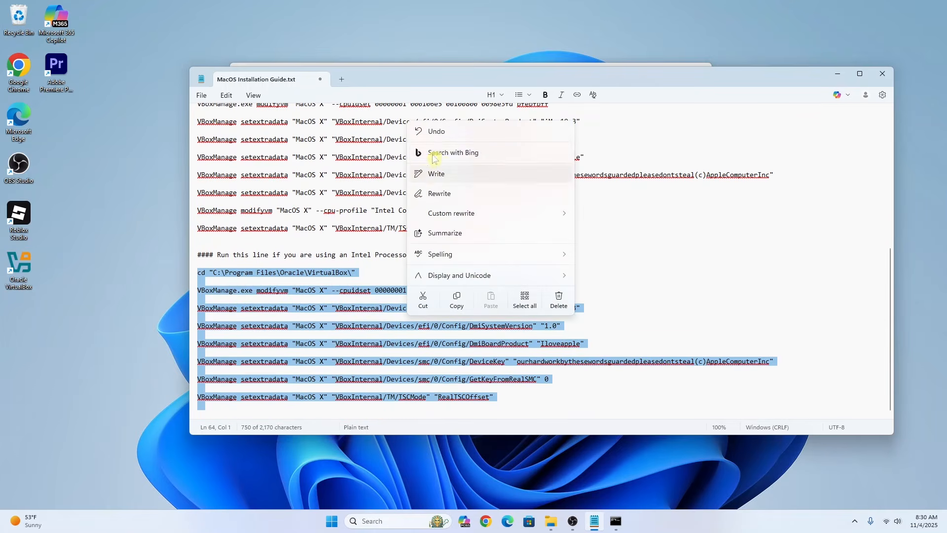
{"action": "left_click", "coordinate": [457, 298]}
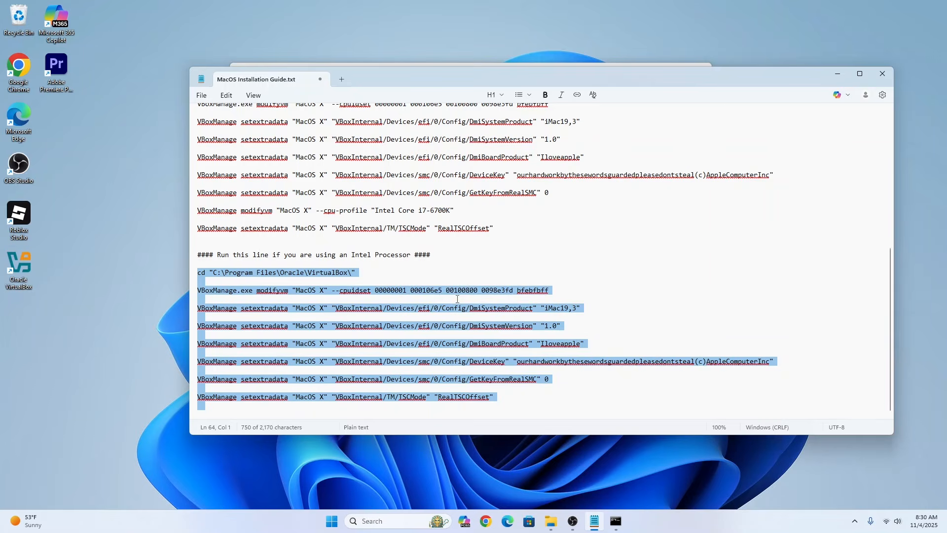
{"action": "left_click", "coordinate": [616, 521]}
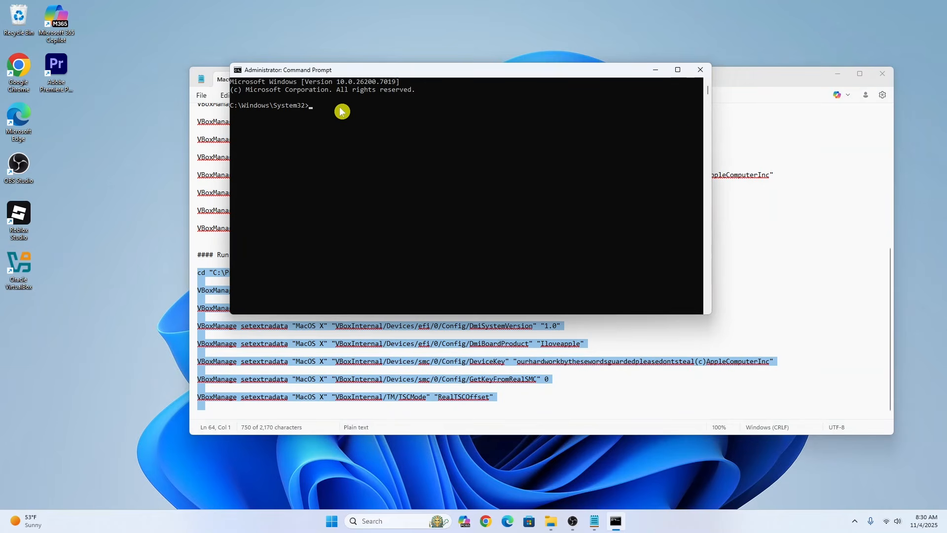
{"action": "key", "text": "ctrl+v"}
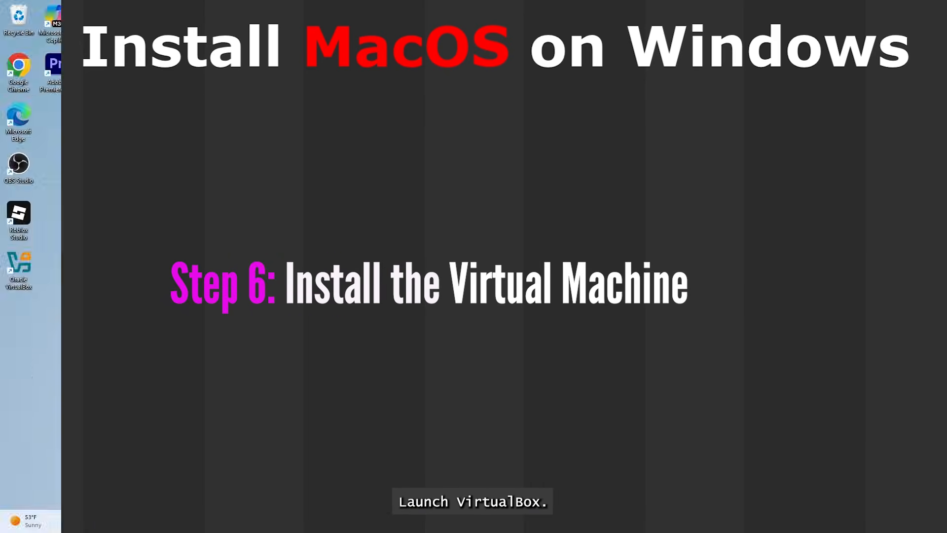
Step: Open Oracle VirtualBox, start the MacOS X virtual machine and choose English as the installer language
{"action": "double_click", "coordinate": [23, 264]}
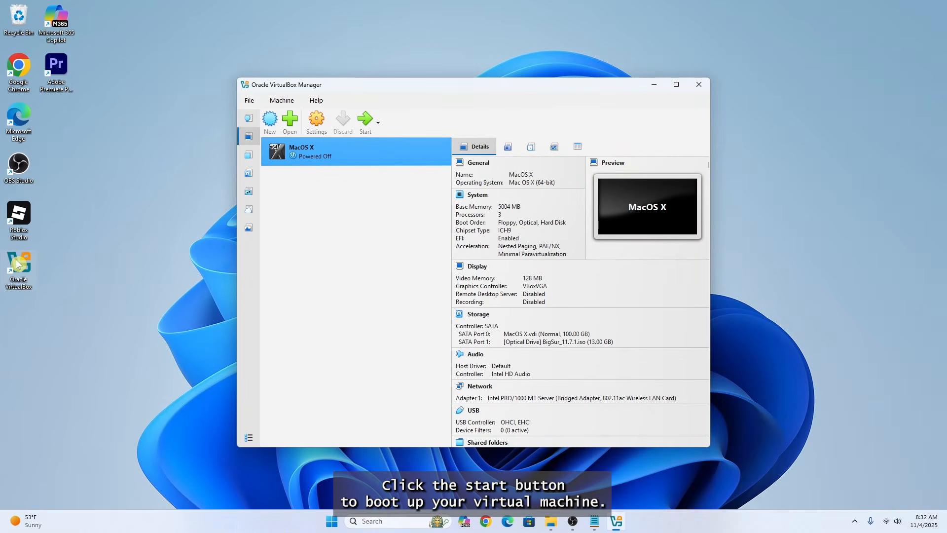
{"action": "left_click", "coordinate": [364, 121]}
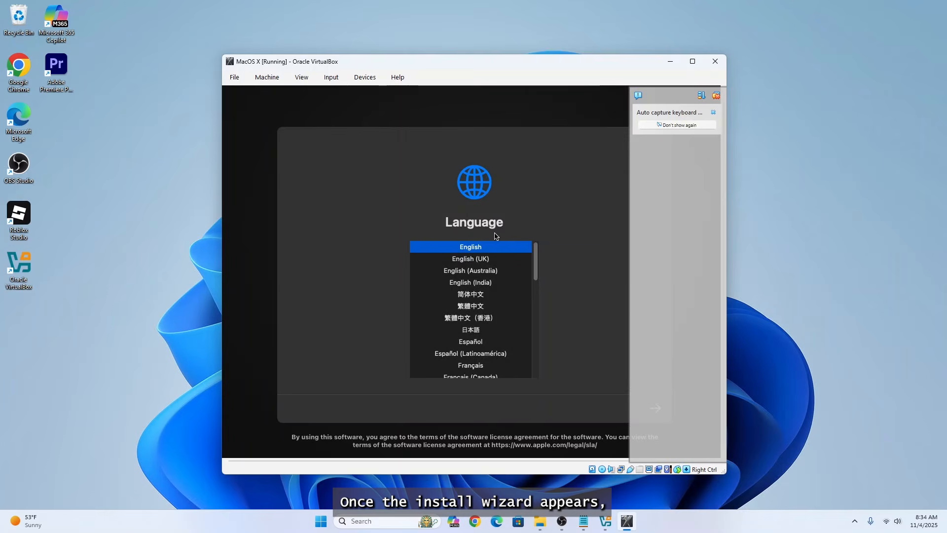
{"action": "double_click", "coordinate": [454, 248]}
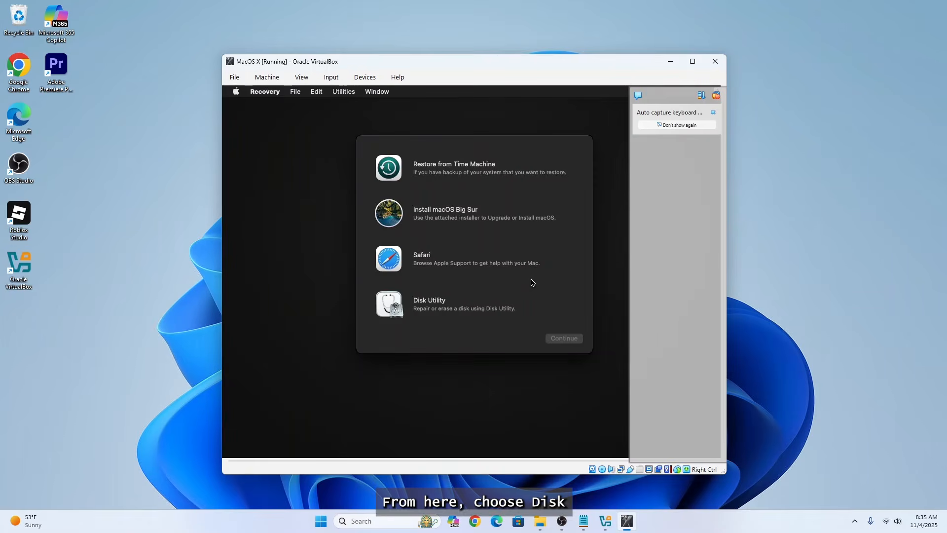
Step: In Disk Utility, erase VBOX HARDDISK Media as APFS with GUID Partition Map, naming it with the owner's first name, and close the utility
{"action": "left_click", "coordinate": [432, 305]}
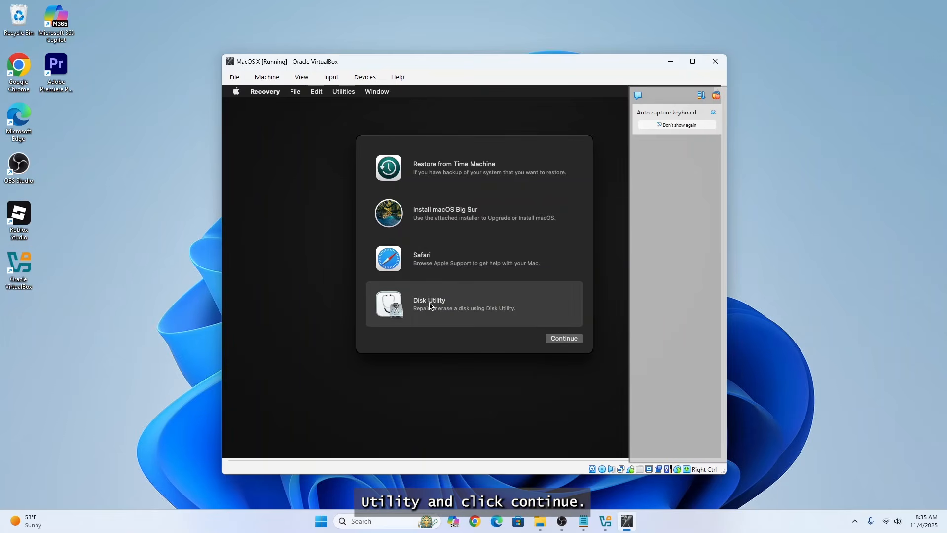
{"action": "left_click", "coordinate": [560, 338]}
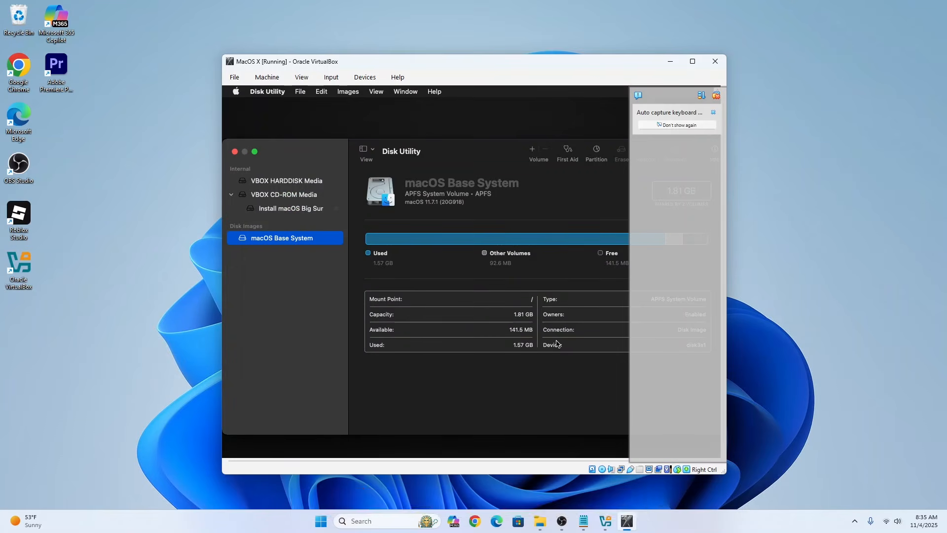
{"action": "left_click", "coordinate": [296, 183]}
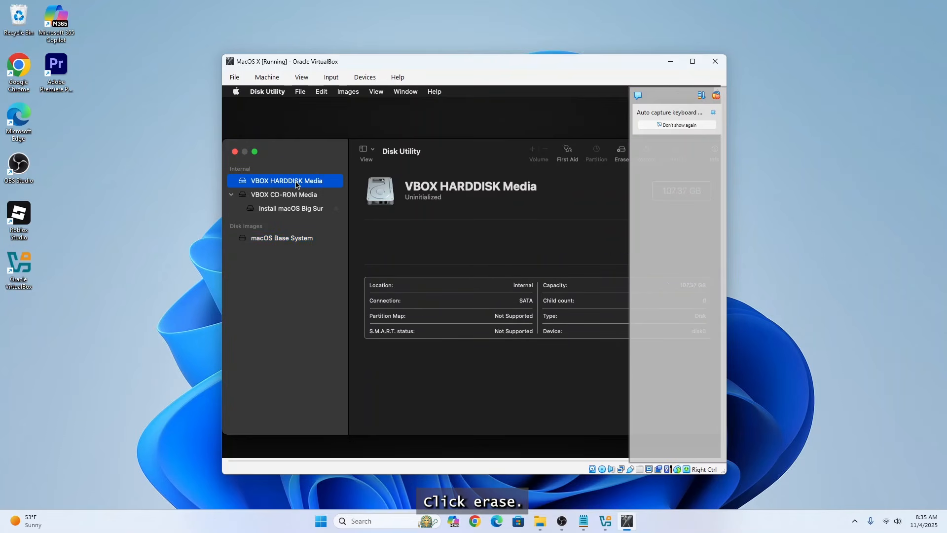
{"action": "left_click", "coordinate": [621, 153]}
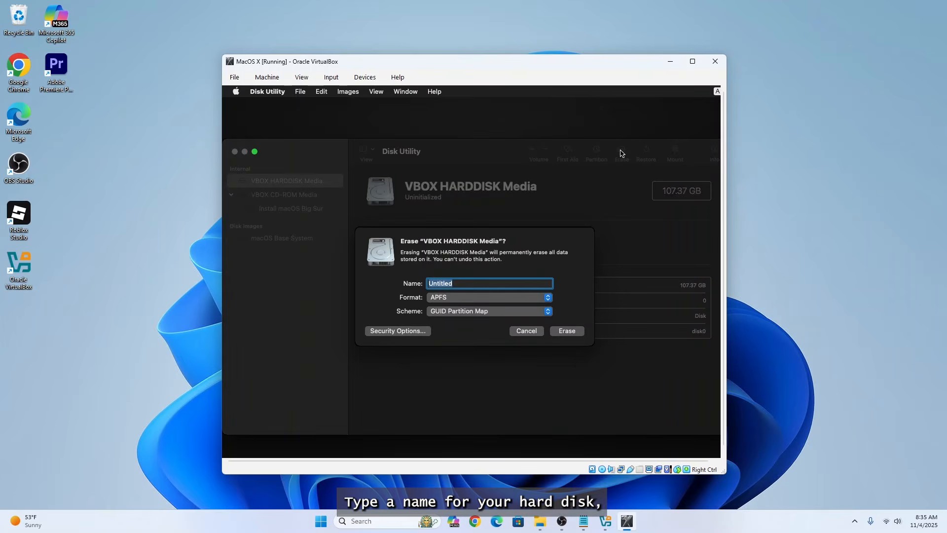
{"action": "type", "text": "Daniel"}
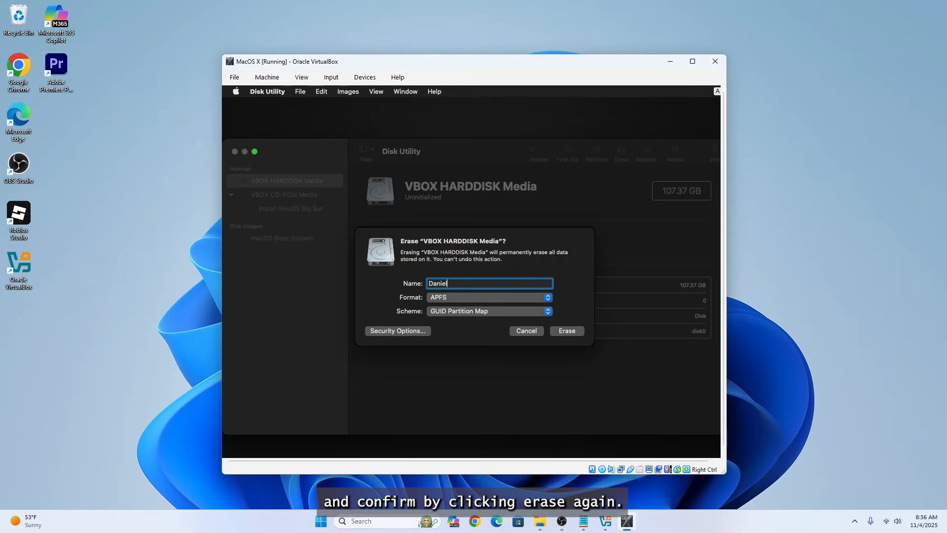
{"action": "left_click", "coordinate": [566, 332]}
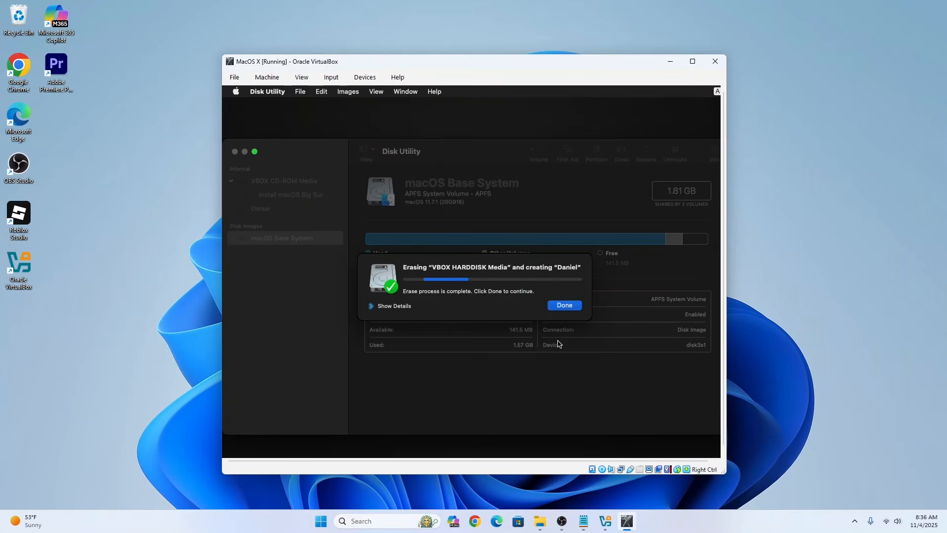
{"action": "left_click", "coordinate": [570, 305]}
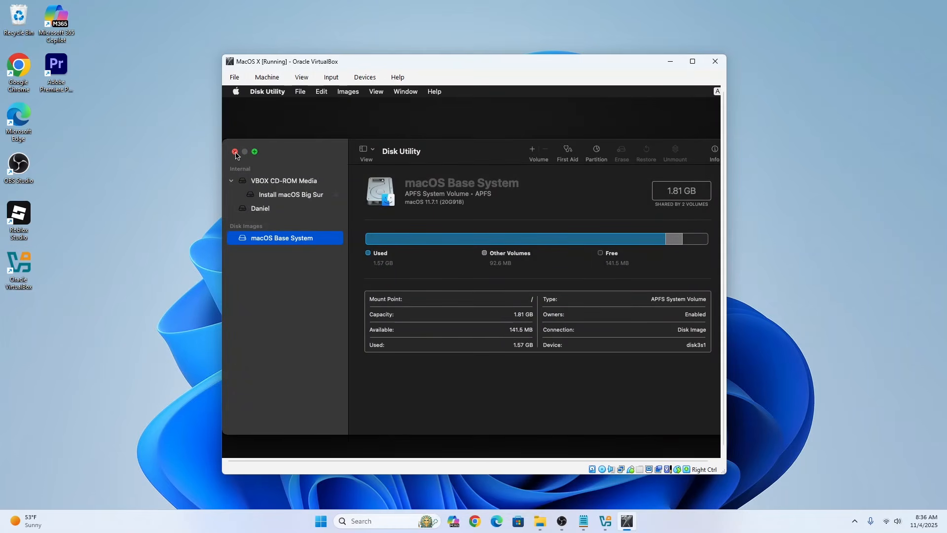
{"action": "left_click", "coordinate": [236, 152]}
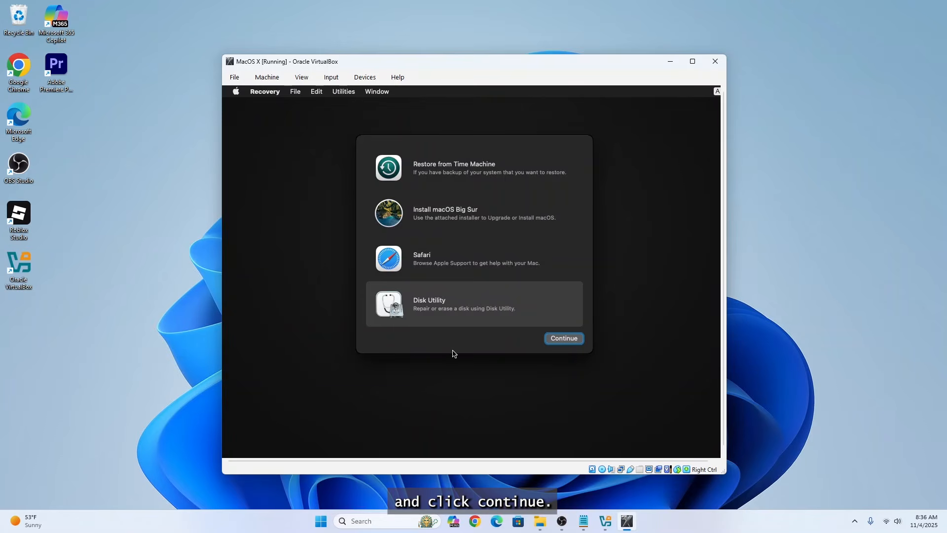
Step: Start the macOS Big Sur installer, agree to the software license and begin installation on the newly formatted disk
{"action": "left_click", "coordinate": [428, 216]}
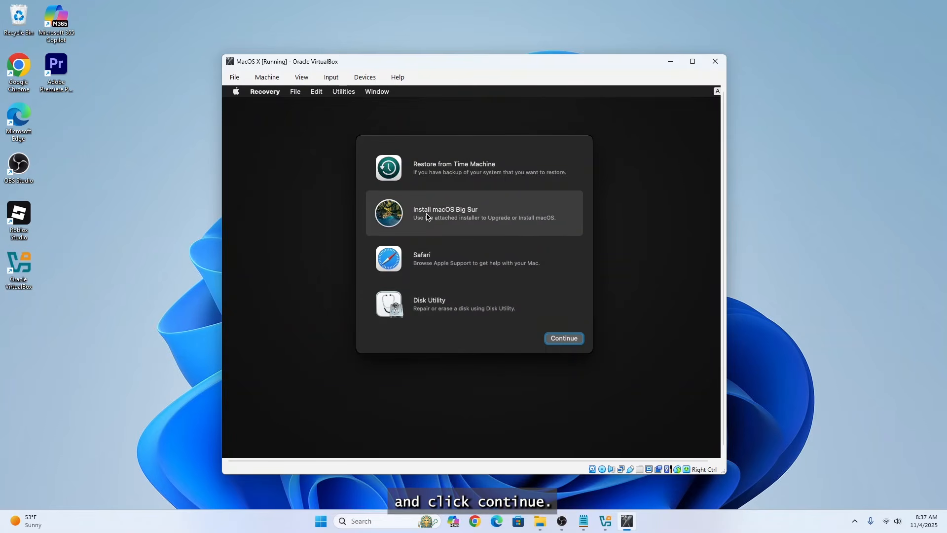
{"action": "left_click", "coordinate": [559, 339]}
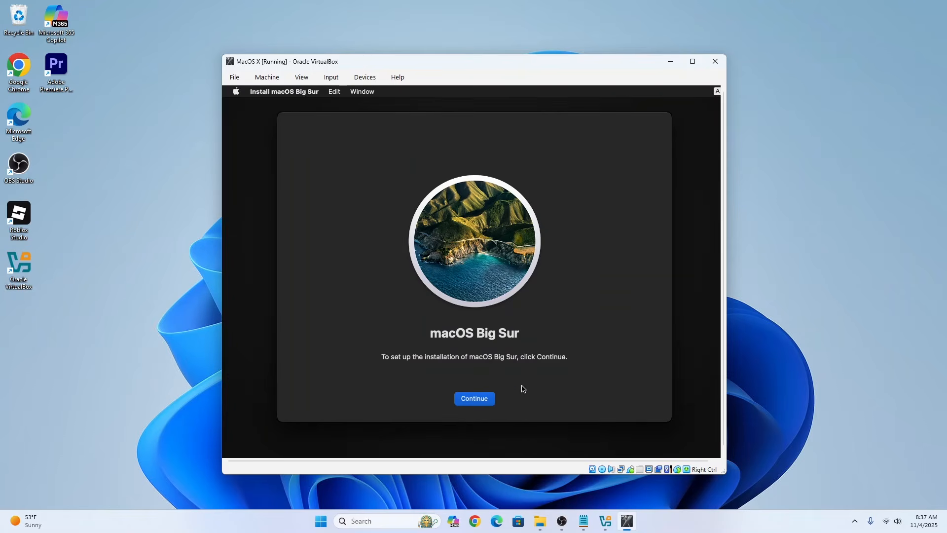
{"action": "left_click", "coordinate": [472, 399]}
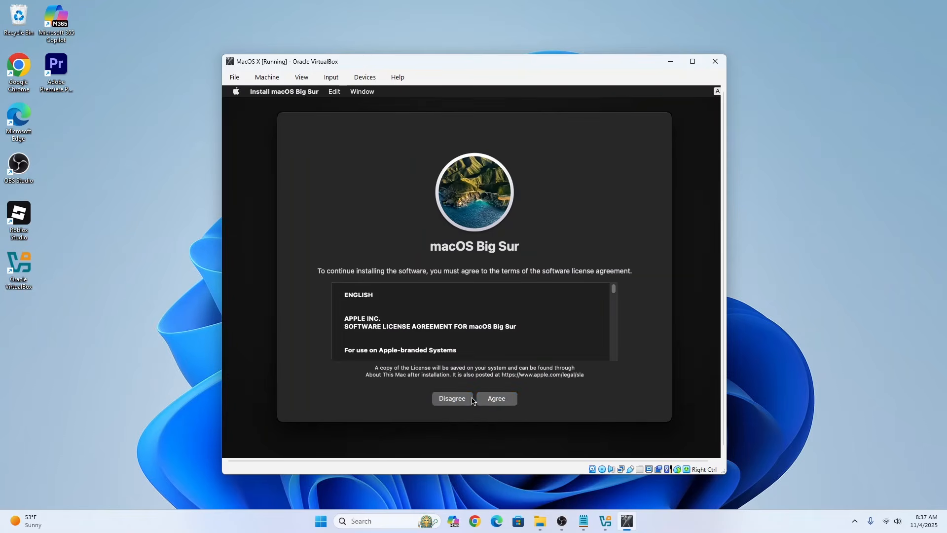
{"action": "left_click", "coordinate": [506, 400]}
{"action": "left_click", "coordinate": [502, 305]}
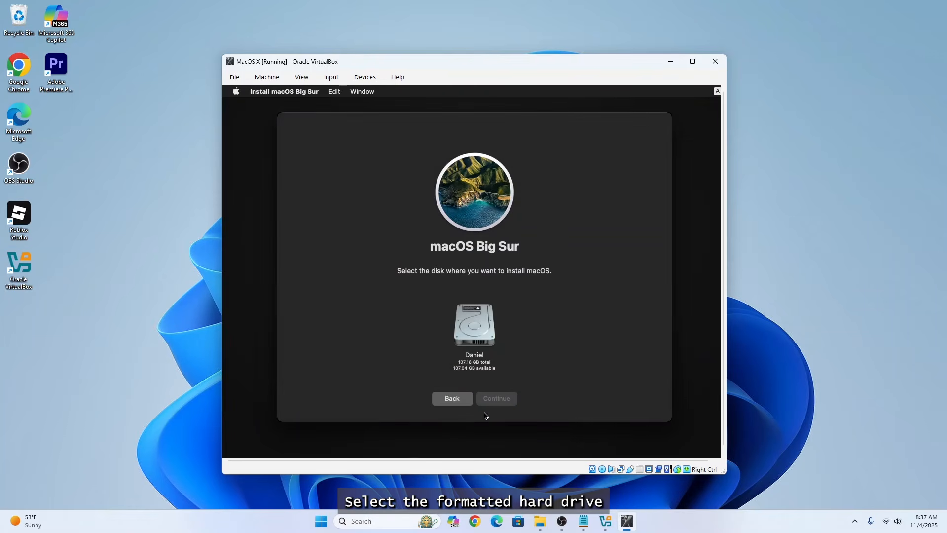
{"action": "left_click", "coordinate": [473, 325]}
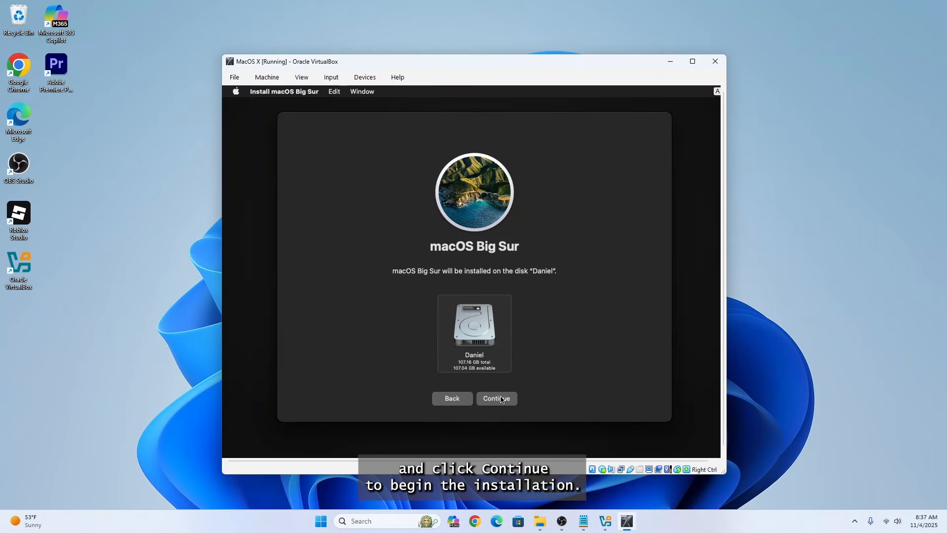
{"action": "left_click", "coordinate": [497, 399]}
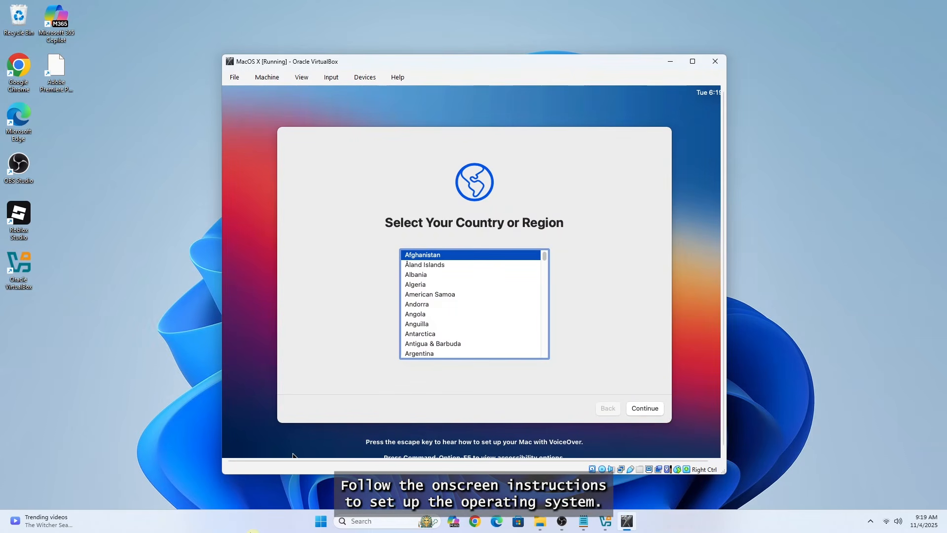
Step: Set the country or region to United States and accept the suggested written and spoken languages
{"action": "scroll", "coordinate": [531, 285], "scroll_direction": "down", "scroll_amount": 20}
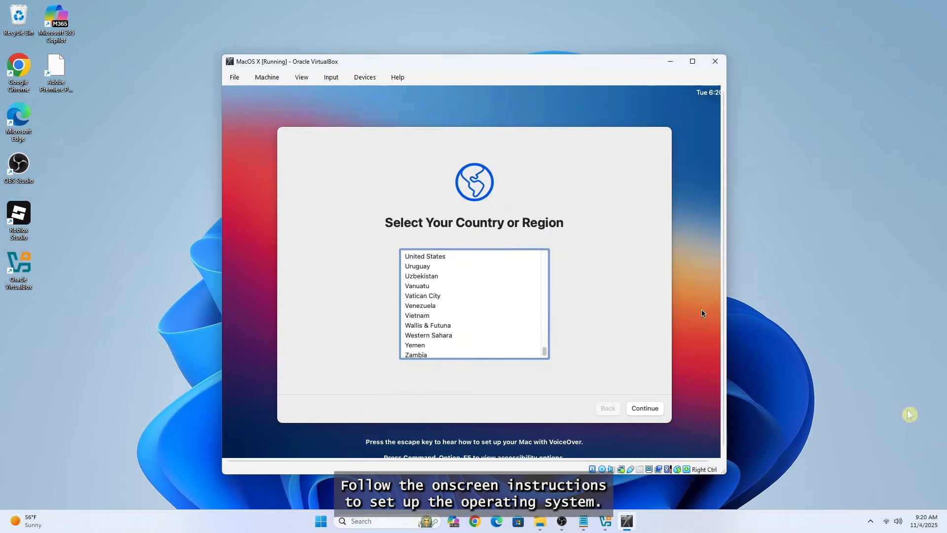
{"action": "left_click", "coordinate": [427, 258]}
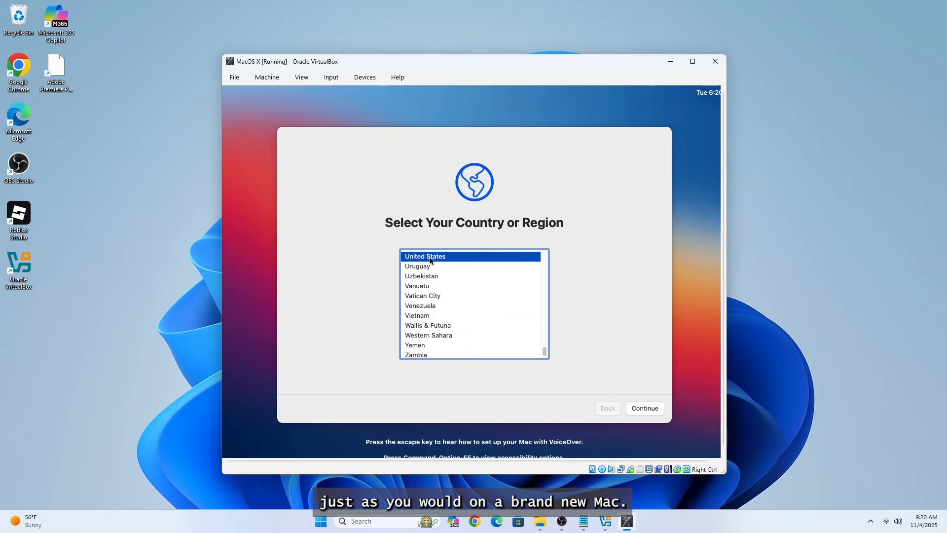
{"action": "left_click", "coordinate": [642, 409]}
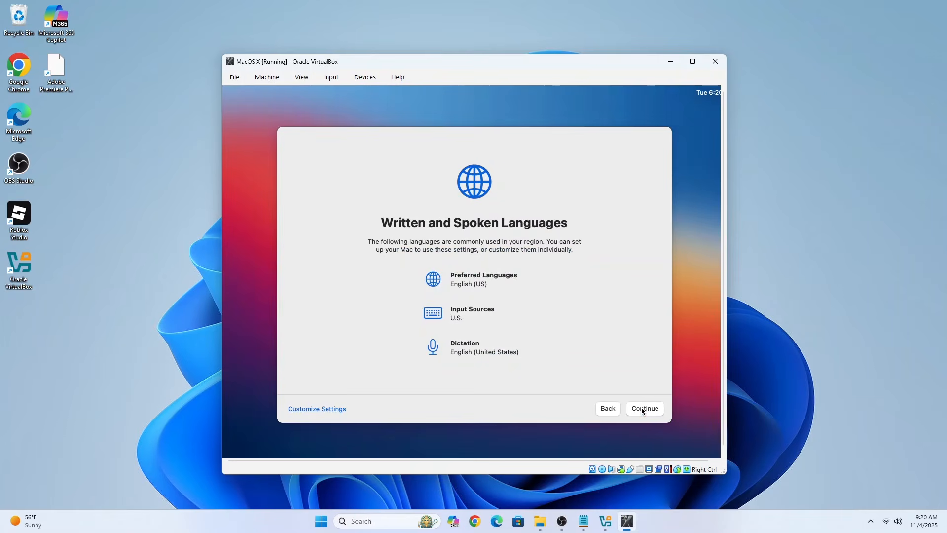
{"action": "left_click", "coordinate": [642, 408]}
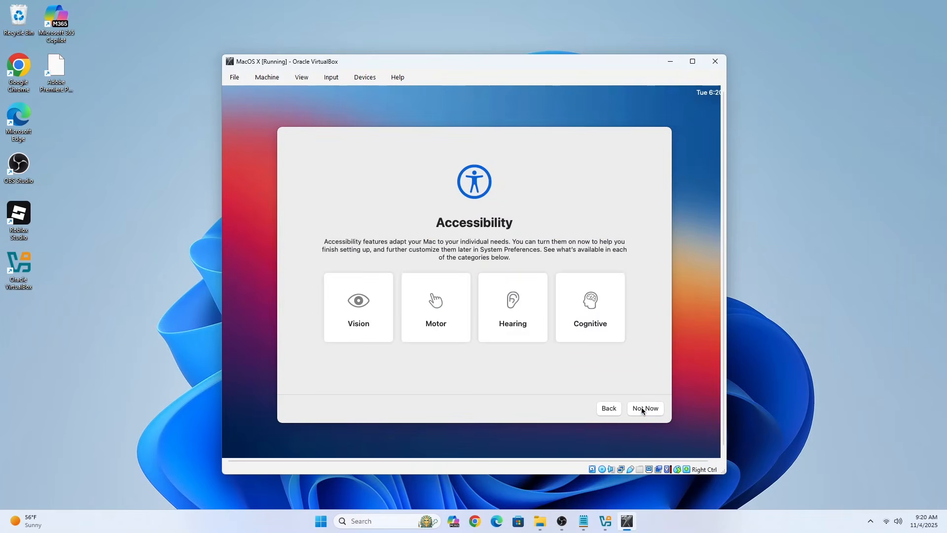
Step: Decline the accessibility features, continue past Data & Privacy and skip transferring information in Migration Assistant
{"action": "left_click", "coordinate": [643, 411]}
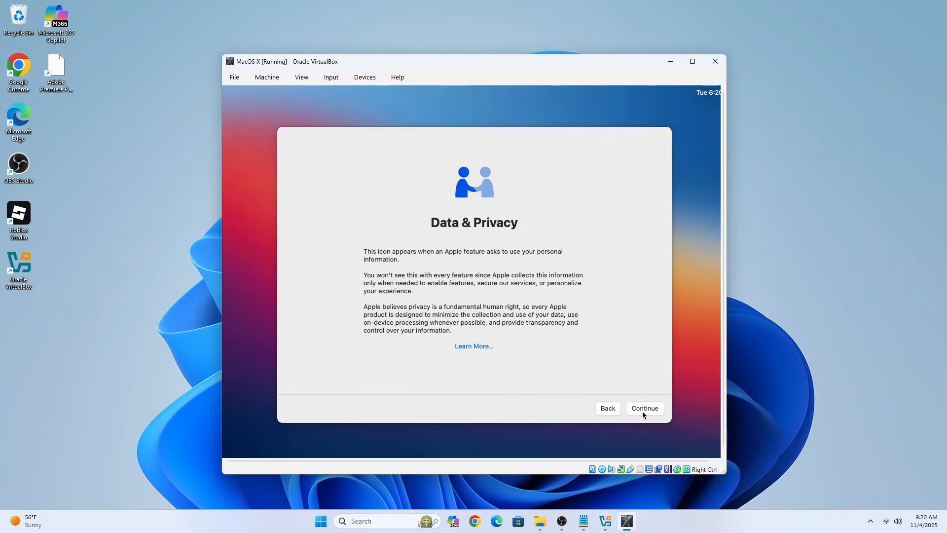
{"action": "left_click", "coordinate": [642, 410]}
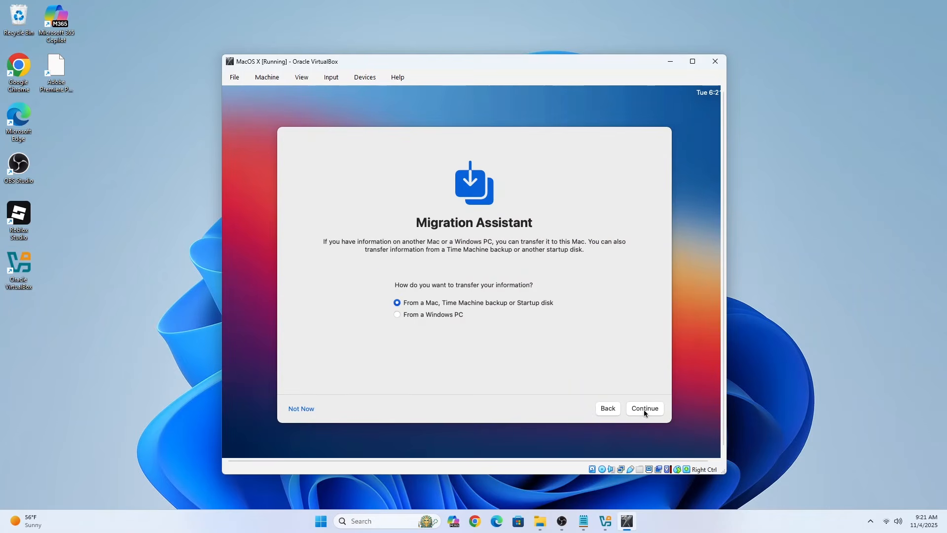
{"action": "left_click", "coordinate": [298, 408]}
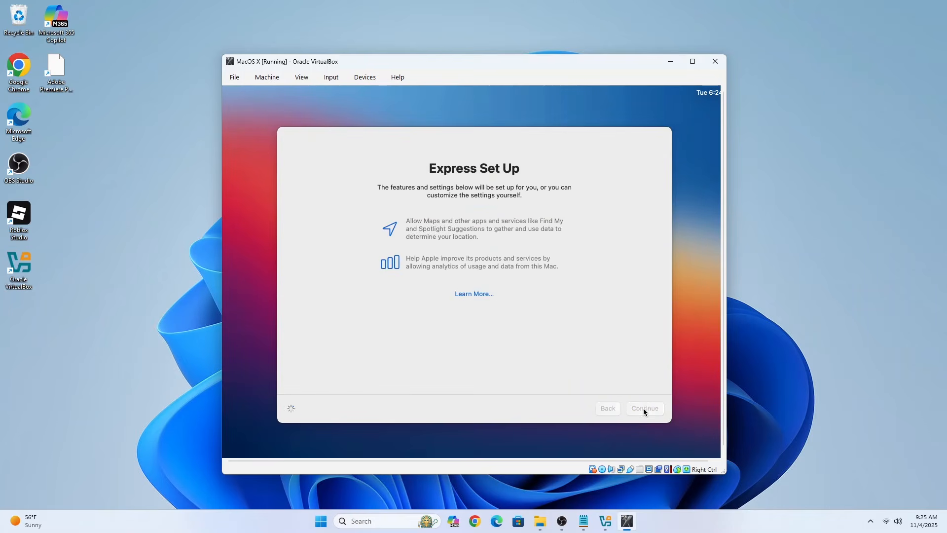
Step: Accept the Express Set Up and Screen Time pages, and choose Not Now for Improve Siri & Dictation to finish the setup
{"action": "left_click", "coordinate": [643, 407]}
{"action": "left_click", "coordinate": [645, 410]}
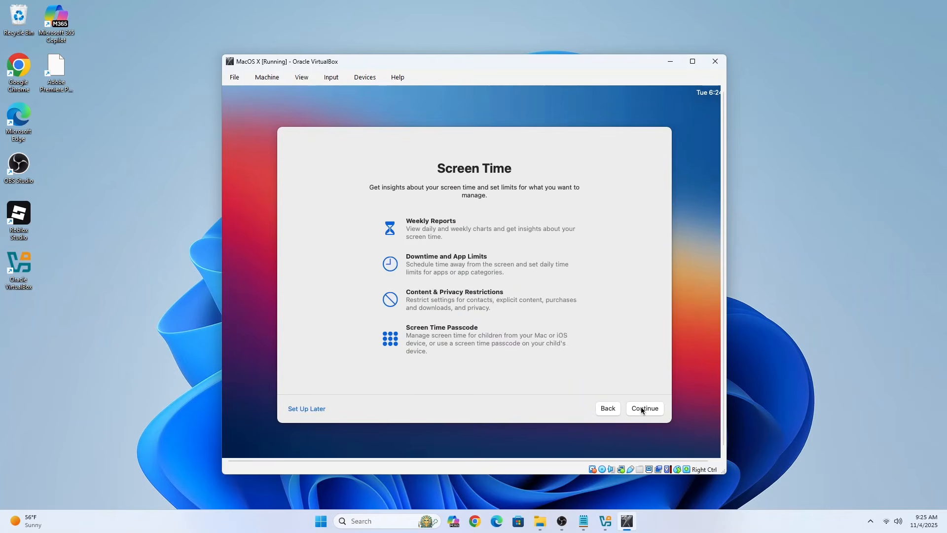
{"action": "left_click", "coordinate": [643, 409]}
{"action": "left_click", "coordinate": [643, 409]}
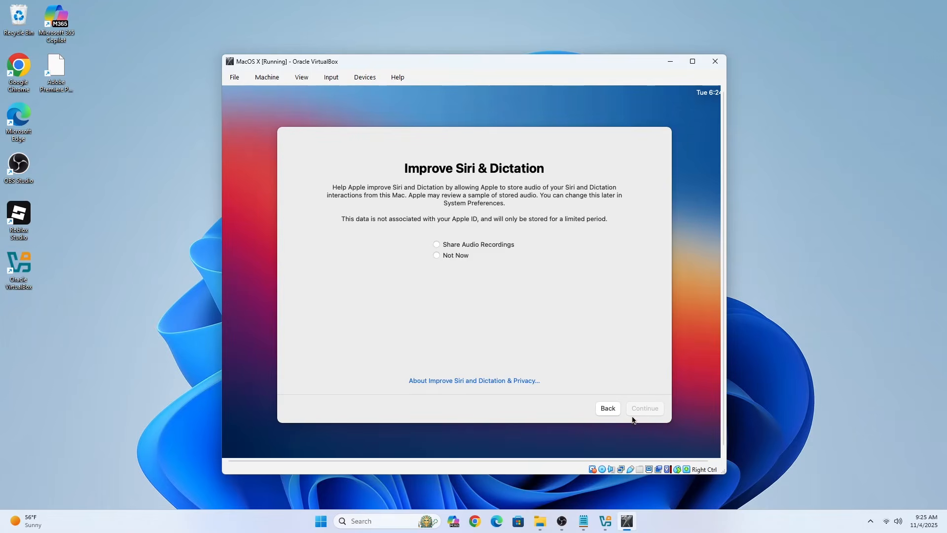
{"action": "left_click", "coordinate": [438, 255]}
{"action": "left_click", "coordinate": [643, 407]}
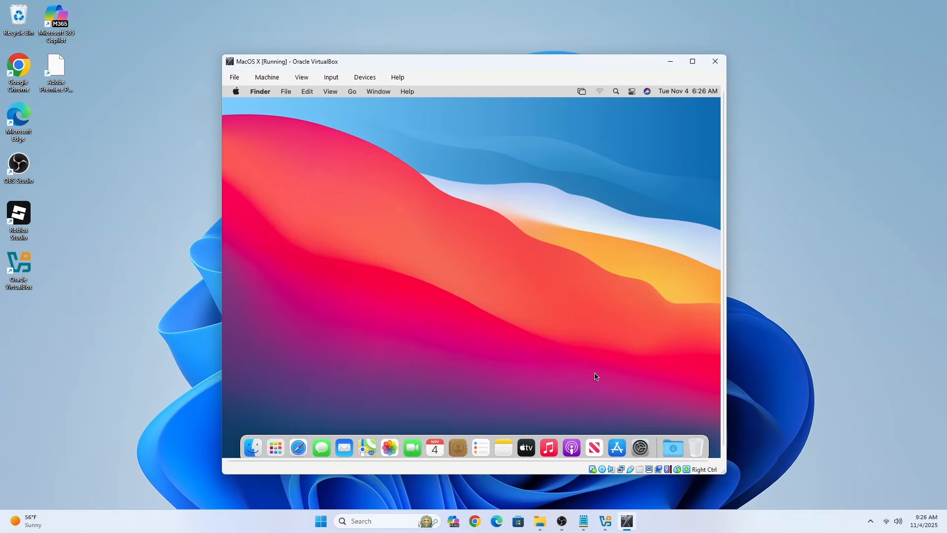
{"action": "left_click", "coordinate": [253, 450]}
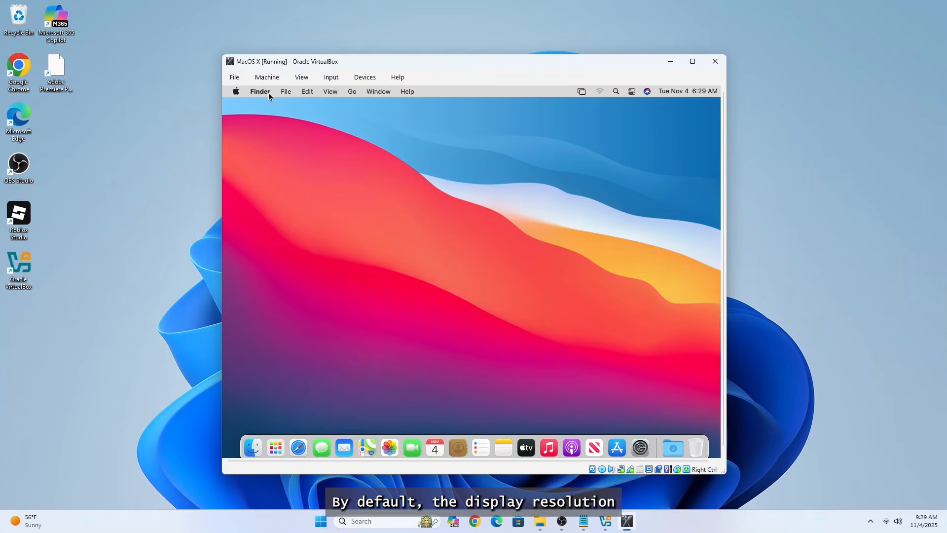
{"action": "left_click", "coordinate": [285, 93]}
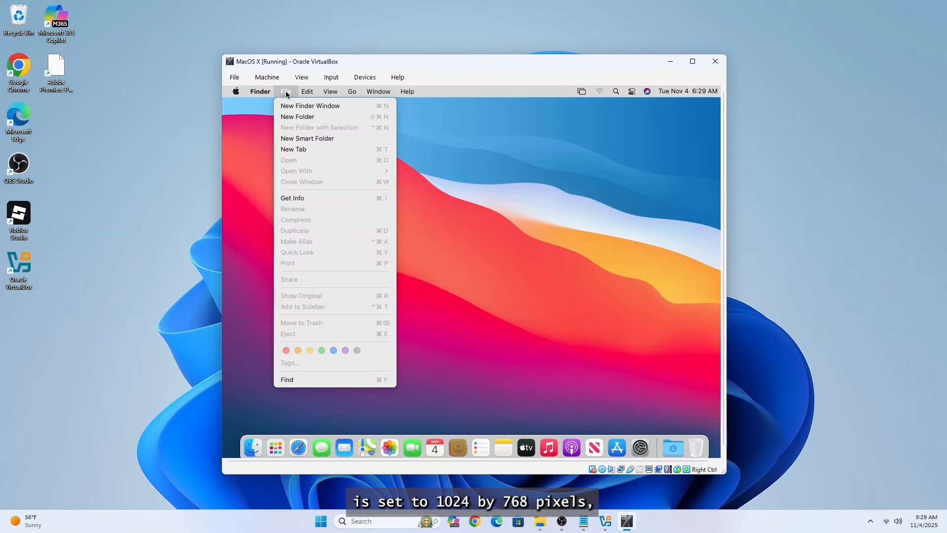
{"action": "mouse_move", "coordinate": [326, 93]}
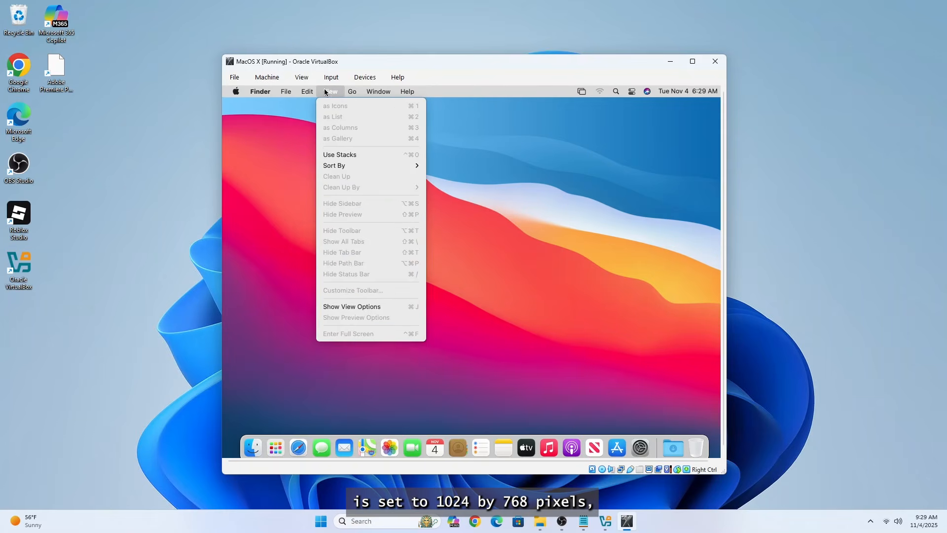
{"action": "mouse_move", "coordinate": [354, 93]}
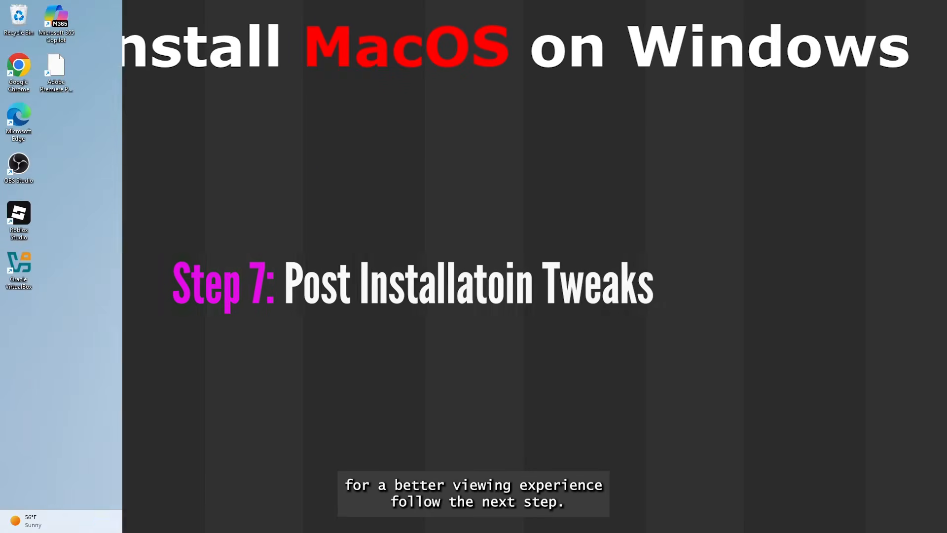
{"action": "right_click", "coordinate": [343, 447]}
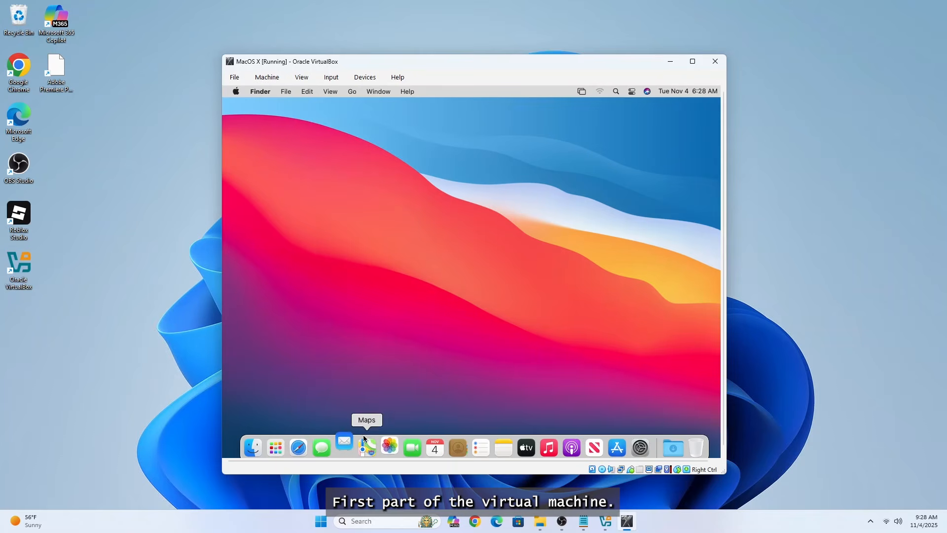
{"action": "right_click", "coordinate": [389, 447]}
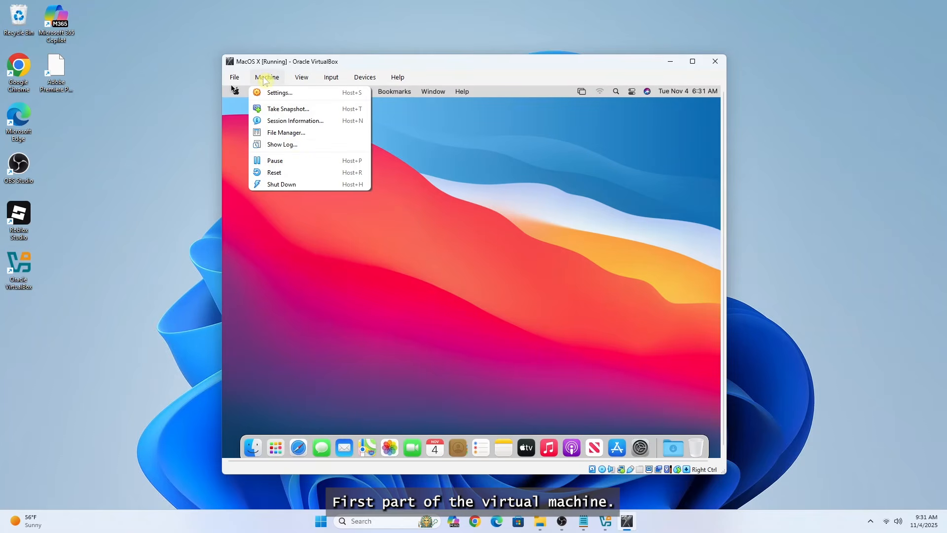
Step: Shut down the running MacOS X virtual machine and confirm the shutdown in macOS
{"action": "left_click", "coordinate": [295, 184]}
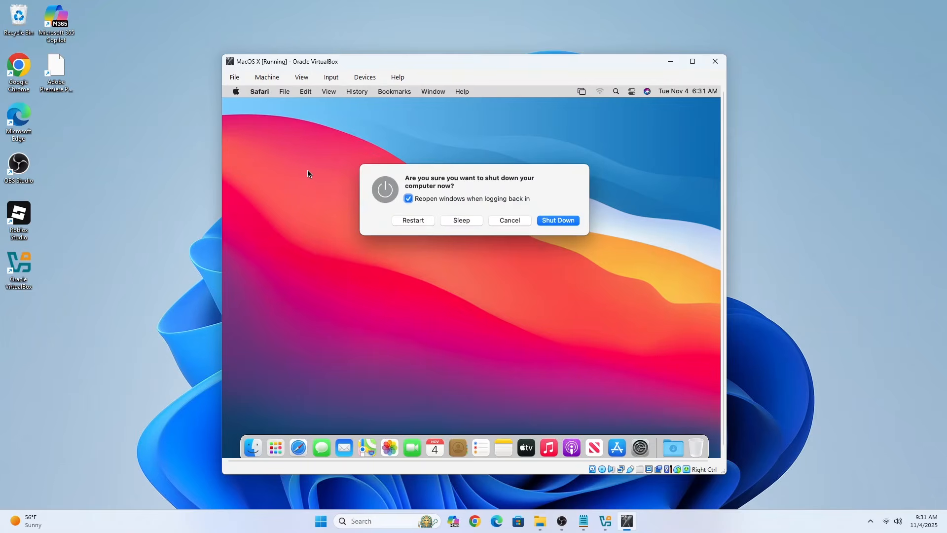
{"action": "left_click", "coordinate": [550, 220]}
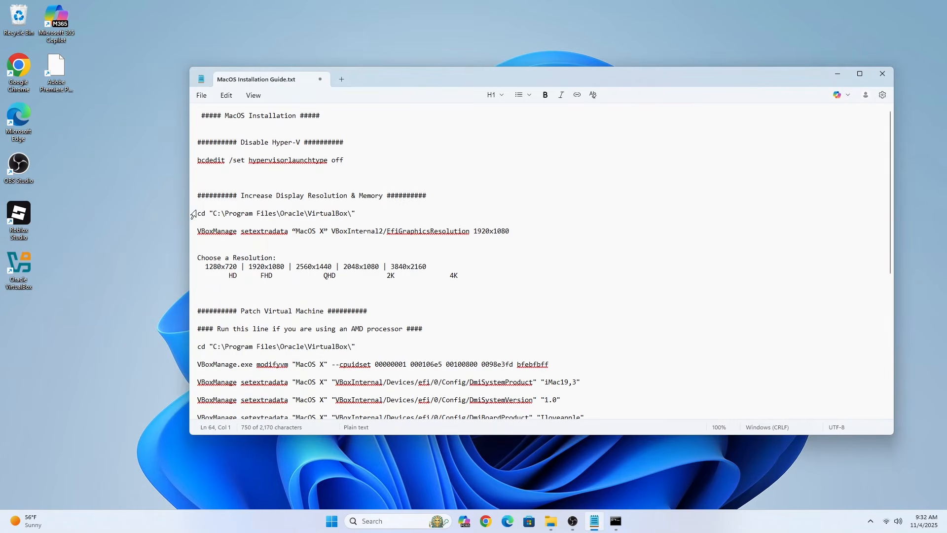
Step: Copy the cd "C:\Program Files\Oracle\VirtualBox\" line from the guide's display resolution section and run it in the administrator Command Prompt
{"action": "left_click_drag", "start_coordinate": [199, 212], "coordinate": [356, 214]}
{"action": "right_click", "coordinate": [340, 213]}
{"action": "left_click", "coordinate": [388, 226]}
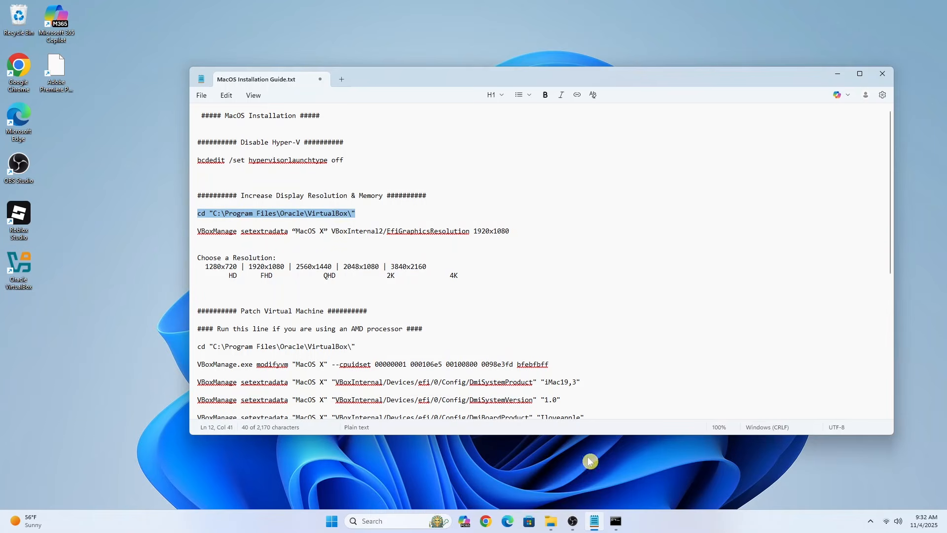
{"action": "left_click", "coordinate": [616, 521]}
{"action": "right_click", "coordinate": [422, 131]}
{"action": "key", "text": "Return"}
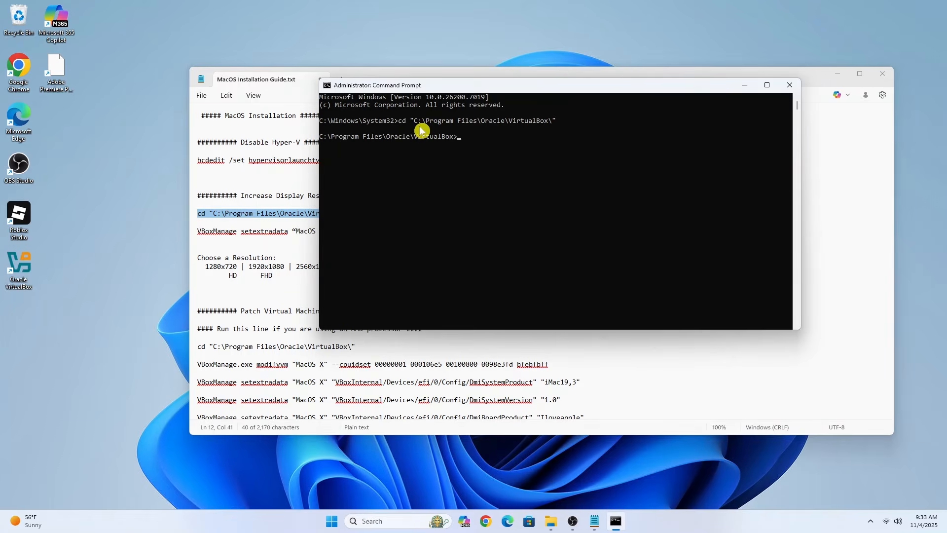
Step: Copy the guide's VBoxManage setextradata "MacOS X" VBoxInternal2/EfiGraphicsResolution 1920x1080 line and paste it into the administrator Command Prompt
{"action": "key", "text": "alt+Tab"}
{"action": "left_click_drag", "start_coordinate": [199, 231], "coordinate": [518, 237]}
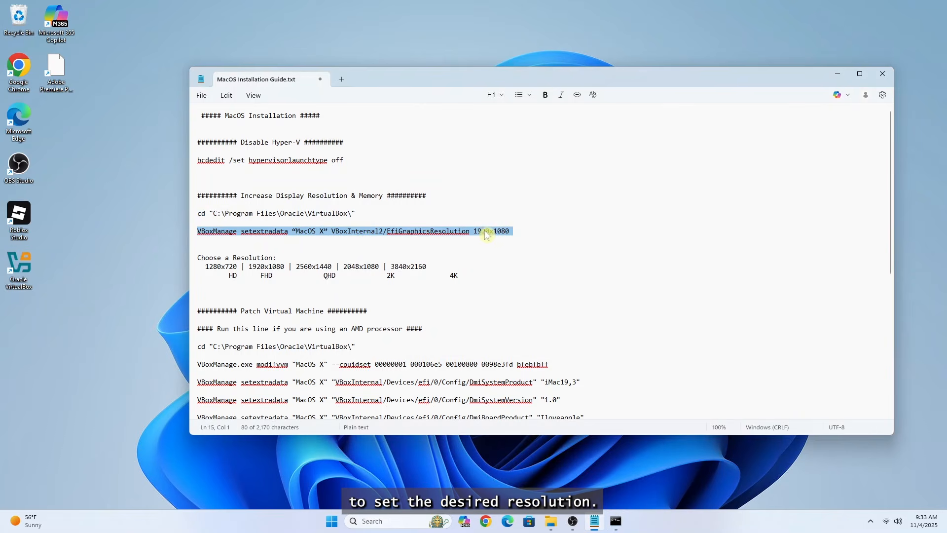
{"action": "right_click", "coordinate": [486, 233]}
{"action": "left_click", "coordinate": [534, 246]}
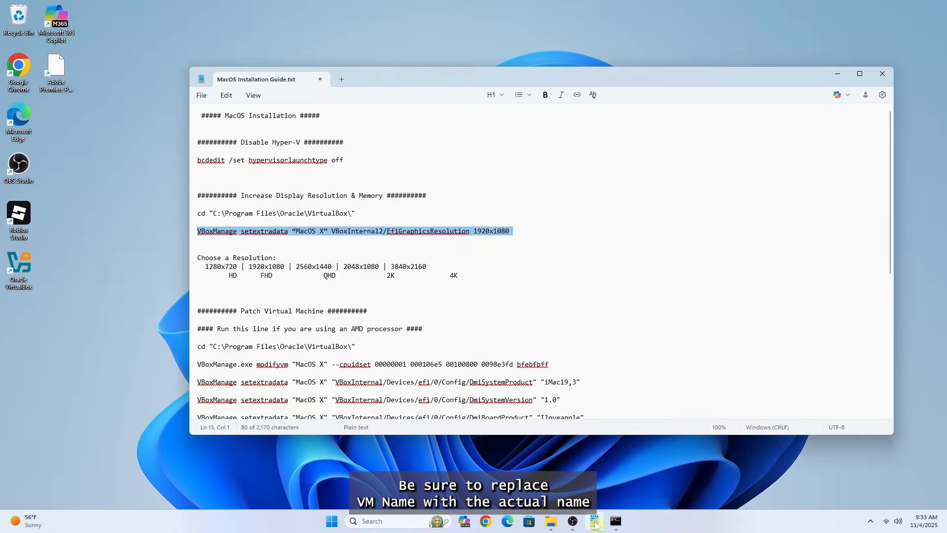
{"action": "left_click", "coordinate": [616, 521]}
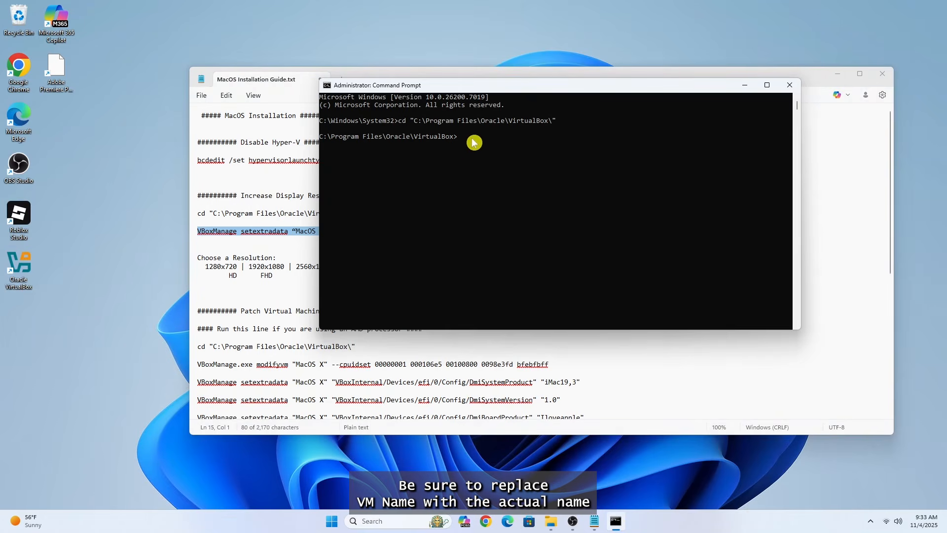
{"action": "key", "text": "ctrl+v"}
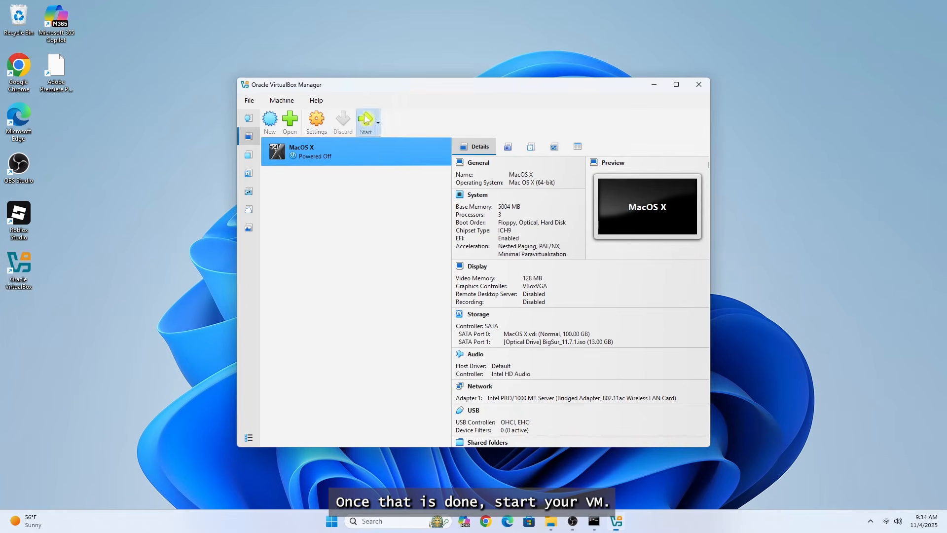
Step: Start the MacOS X virtual machine from VirtualBox Manager and open the view options of its running window
{"action": "double_click", "coordinate": [333, 153]}
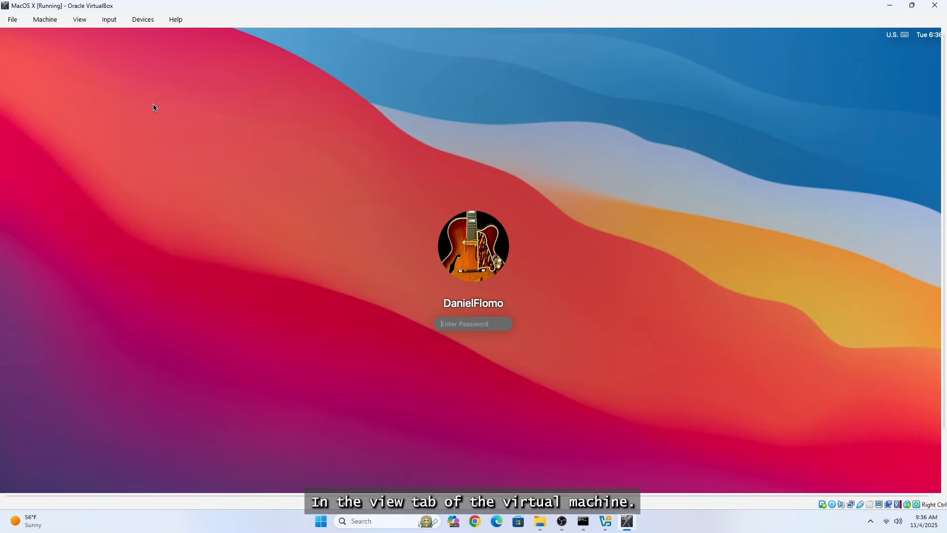
{"action": "left_click", "coordinate": [79, 20]}
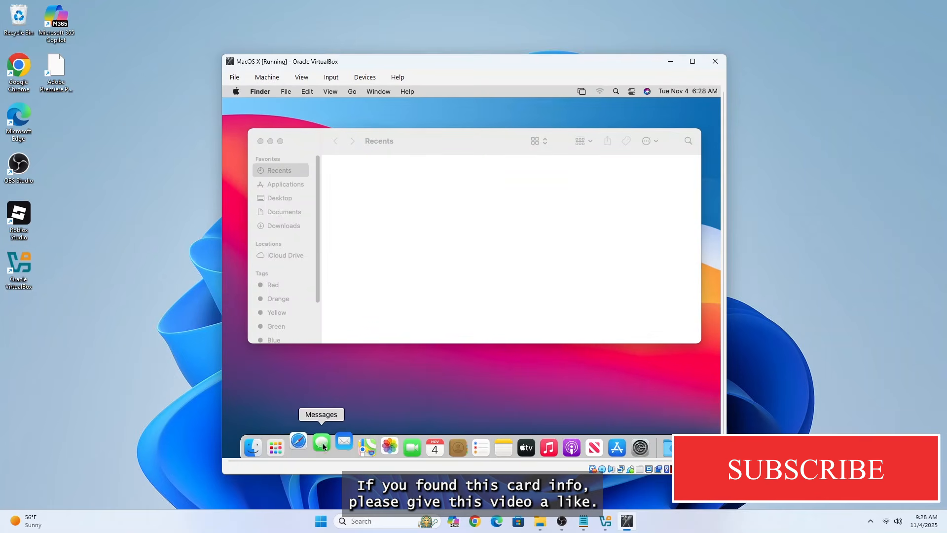
Step: Close the Finder window showing Recents in the macOS virtual machine
{"action": "left_click", "coordinate": [263, 140]}
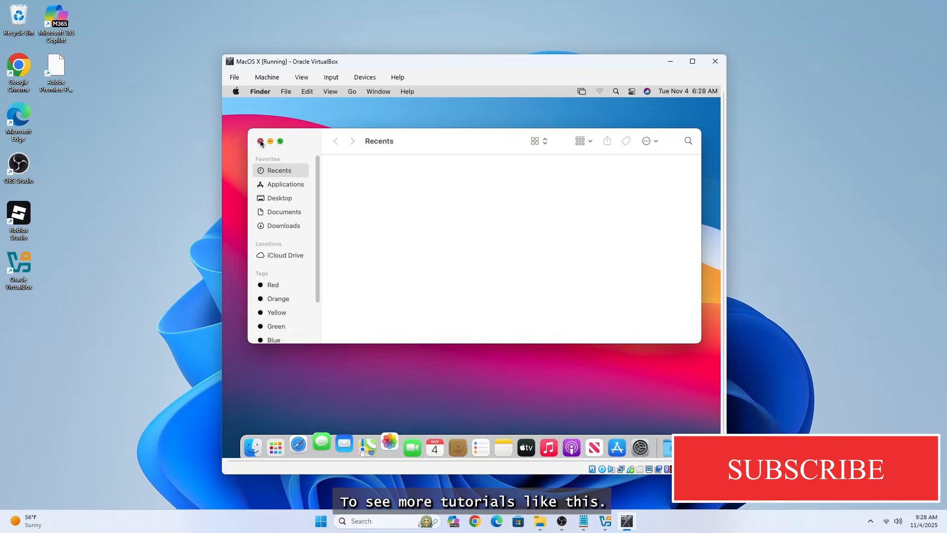